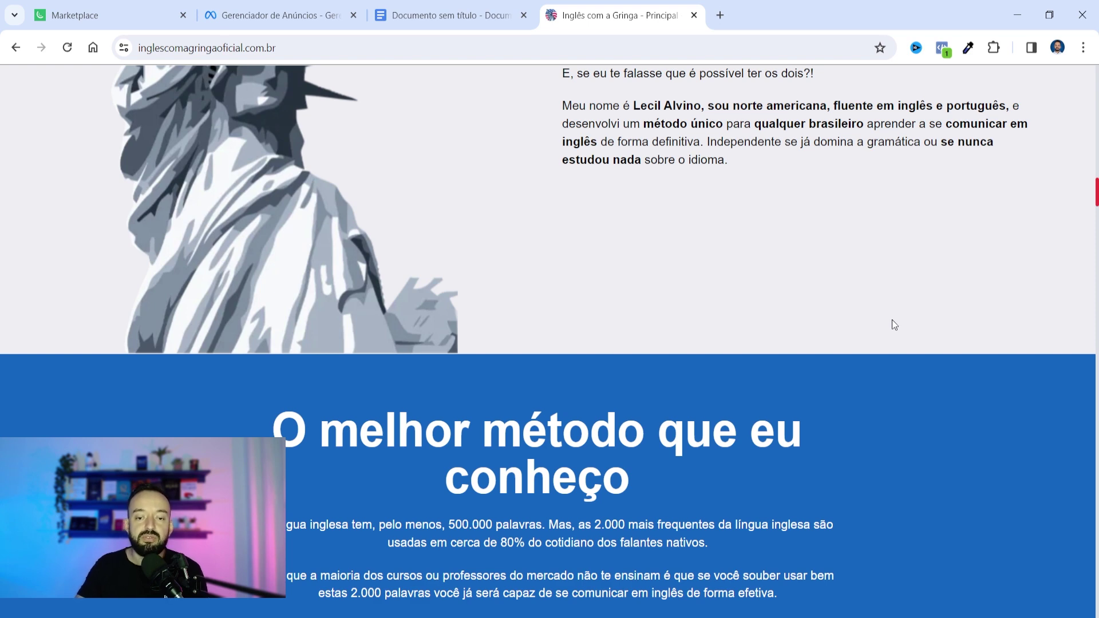
- Review the Inglês com a Gringa sales page, including its headline, video and guarantee section
{"action": "scroll", "coordinate": [894, 325], "scroll_direction": "up", "scroll_amount": 8}
{"action": "scroll", "coordinate": [734, 242], "scroll_direction": "up", "scroll_amount": 3}
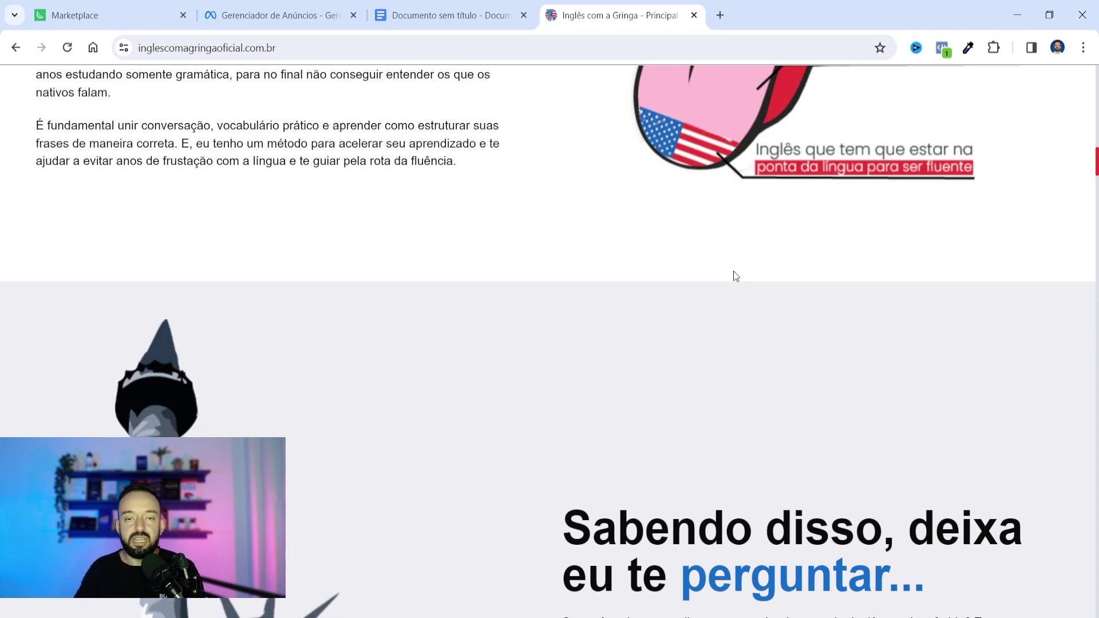
{"action": "scroll", "coordinate": [733, 270], "scroll_direction": "up", "scroll_amount": 20}
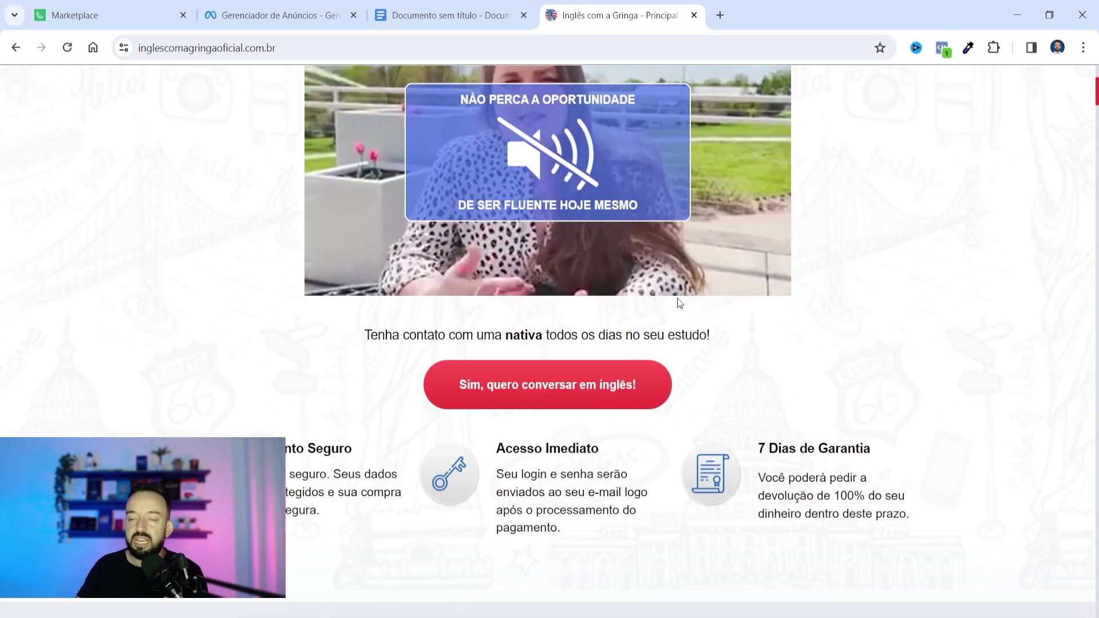
{"action": "scroll", "coordinate": [692, 296], "scroll_direction": "up", "scroll_amount": 4}
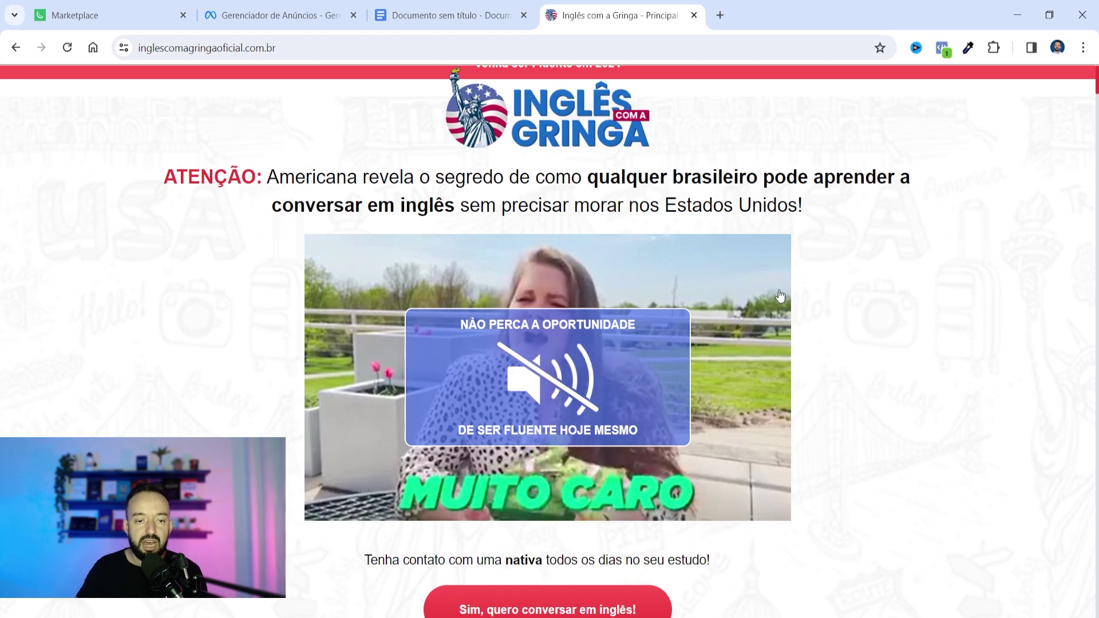
{"action": "scroll", "coordinate": [789, 281], "scroll_direction": "down", "scroll_amount": 6}
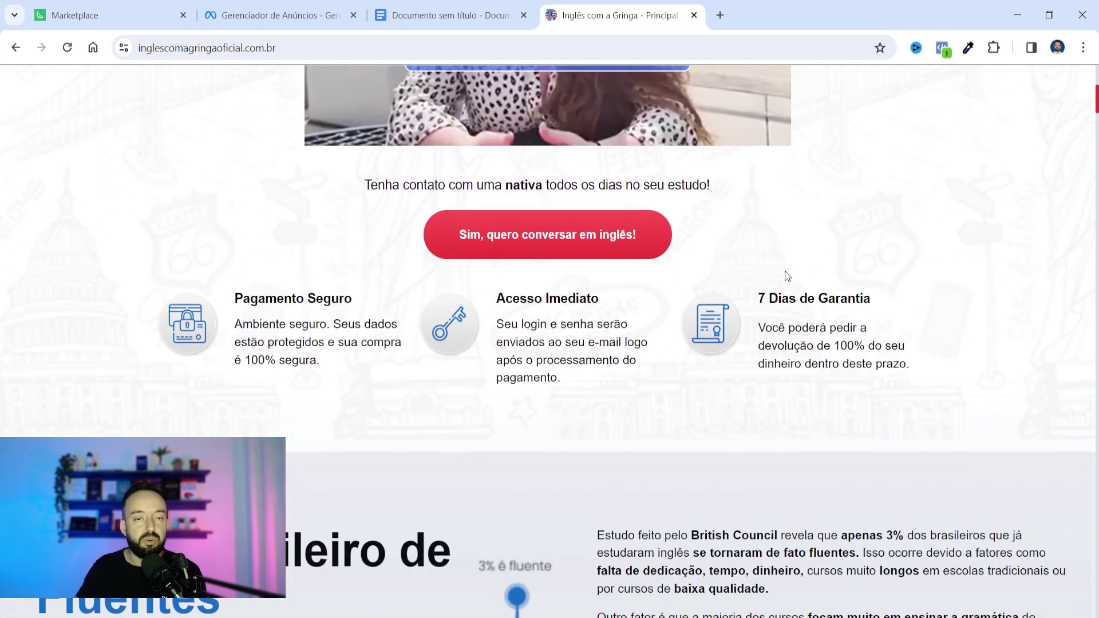
{"action": "scroll", "coordinate": [785, 275], "scroll_direction": "up", "scroll_amount": 5}
{"action": "scroll", "coordinate": [777, 274], "scroll_direction": "up", "scroll_amount": 2}
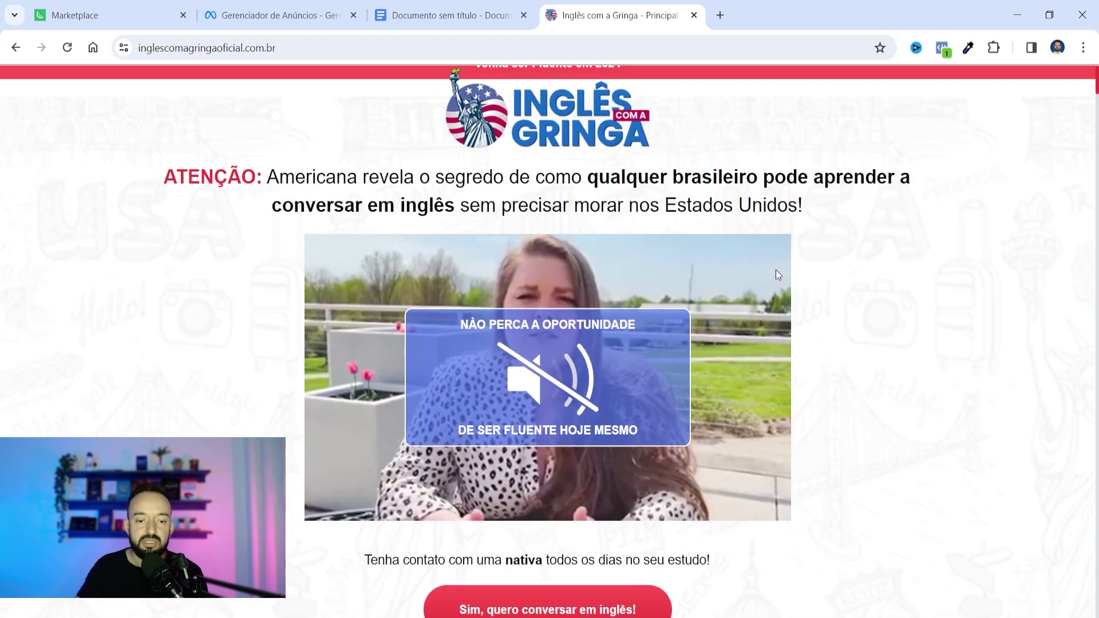
- Check the course's affiliate page link in Kiwify and Google Docs, and close the INGLÊS COM A GRINGA product details
{"action": "key", "text": "ctrl+1"}
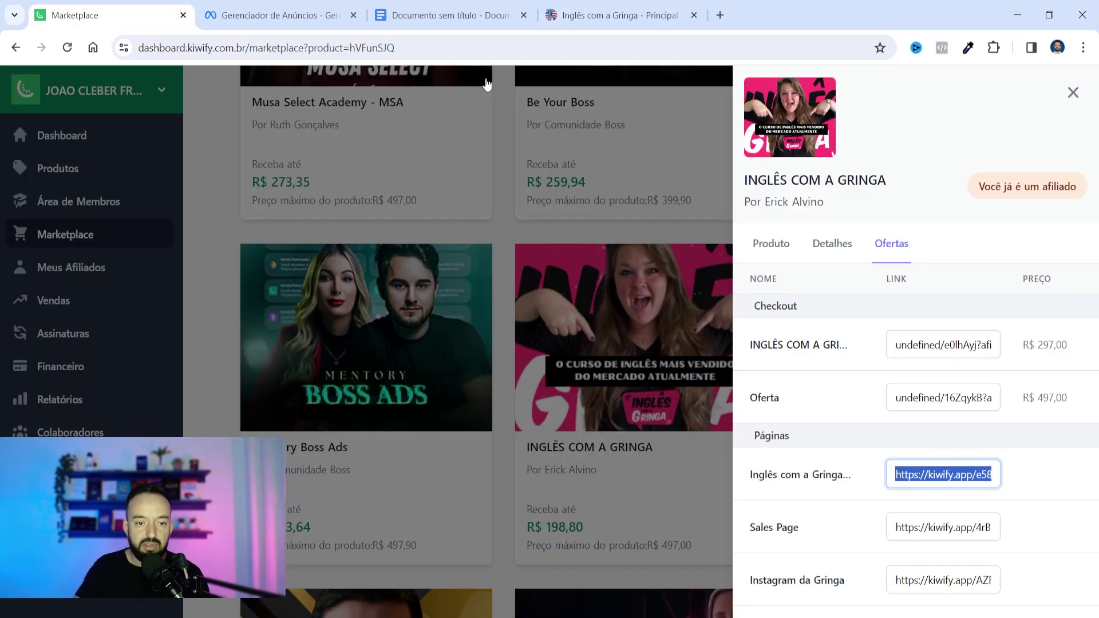
{"action": "key", "text": "ctrl+3"}
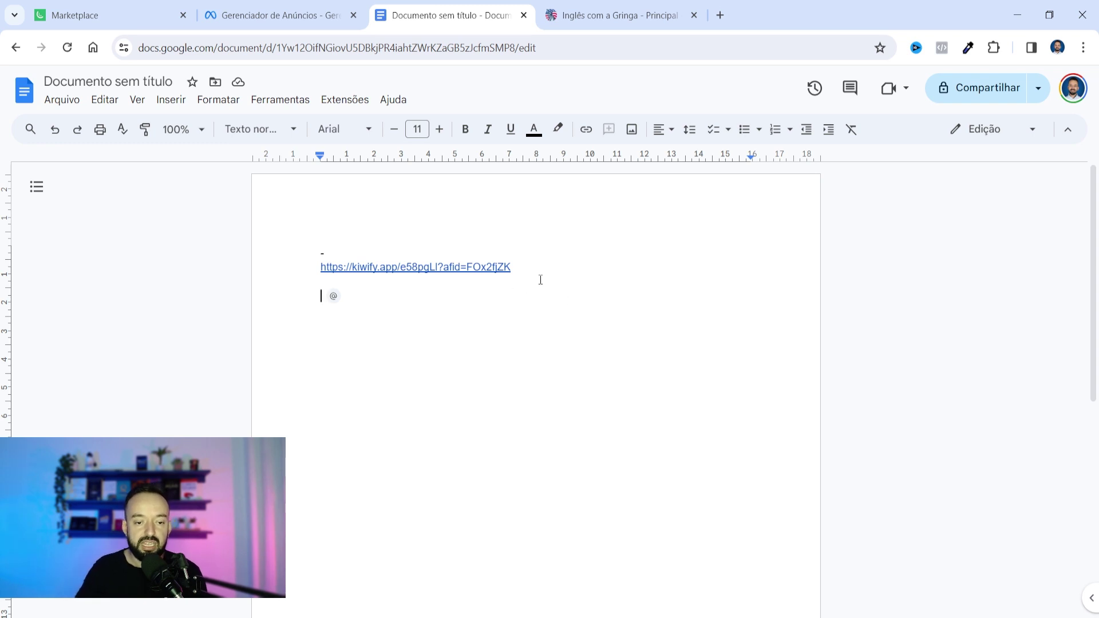
{"action": "left_click", "coordinate": [160, 14]}
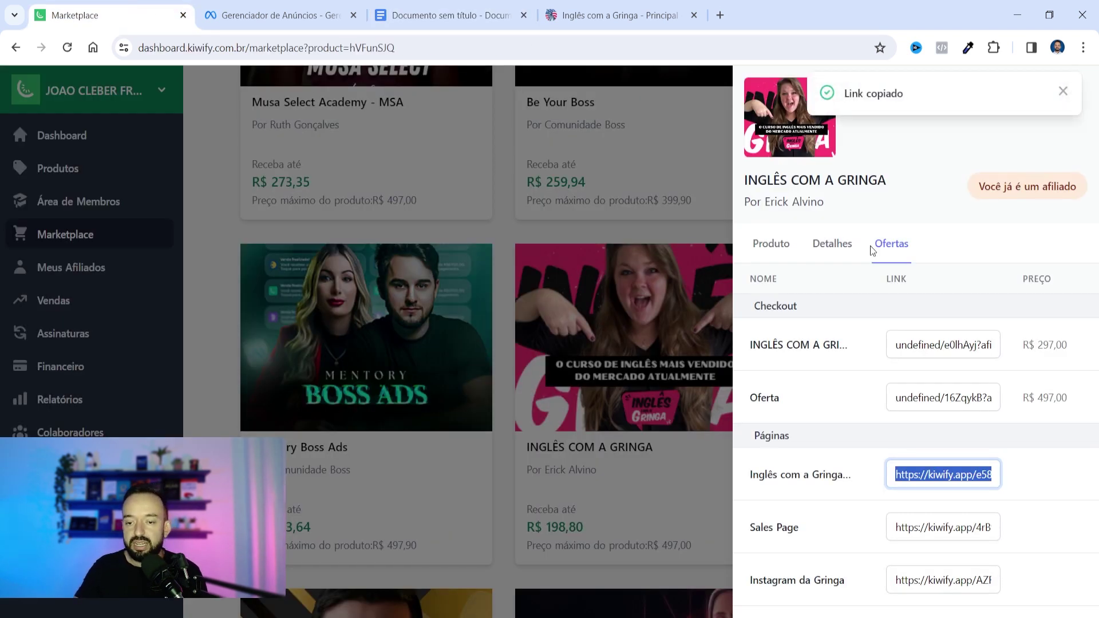
{"action": "left_click", "coordinate": [1063, 92]}
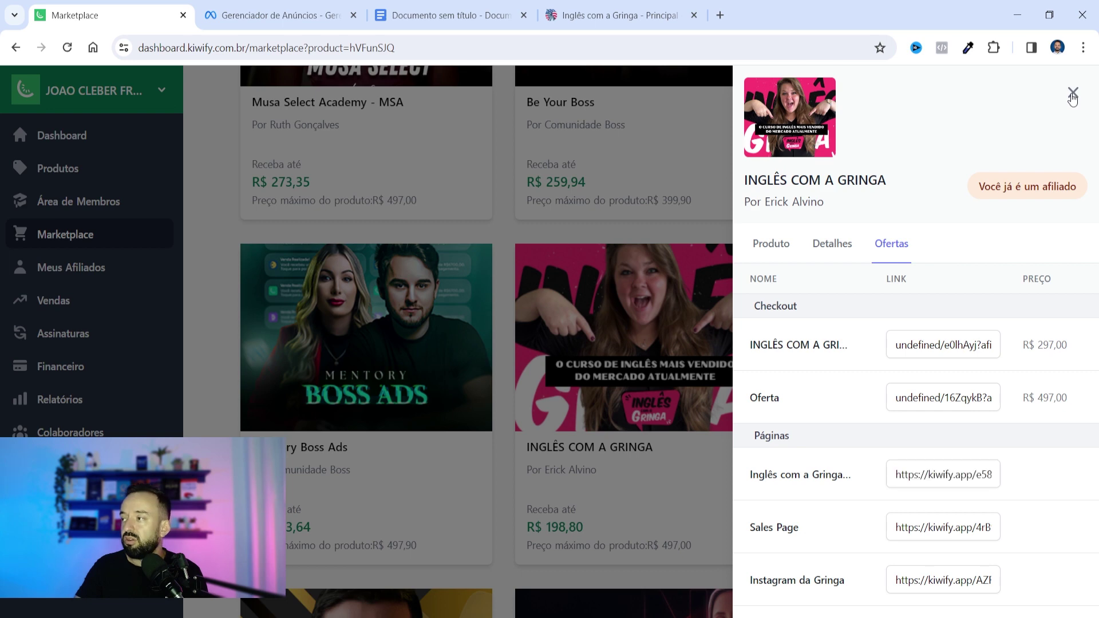
{"action": "left_click", "coordinate": [1072, 94]}
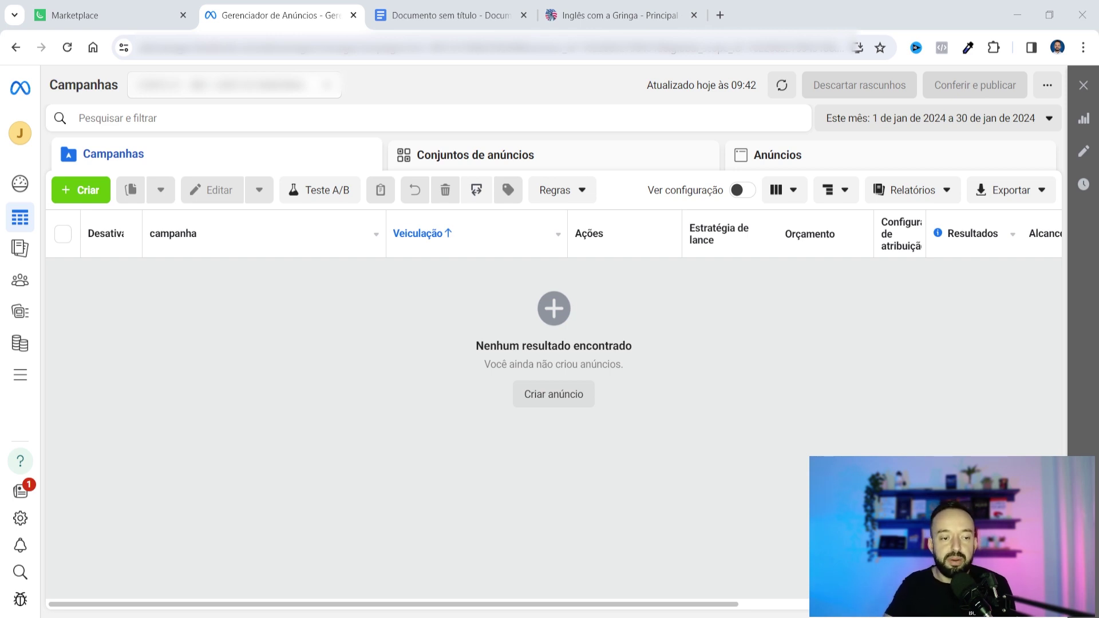
- Create a campaign in Meta Ads Manager with the Engajamento objective and the manual engagement setup
{"action": "left_click", "coordinate": [81, 190]}
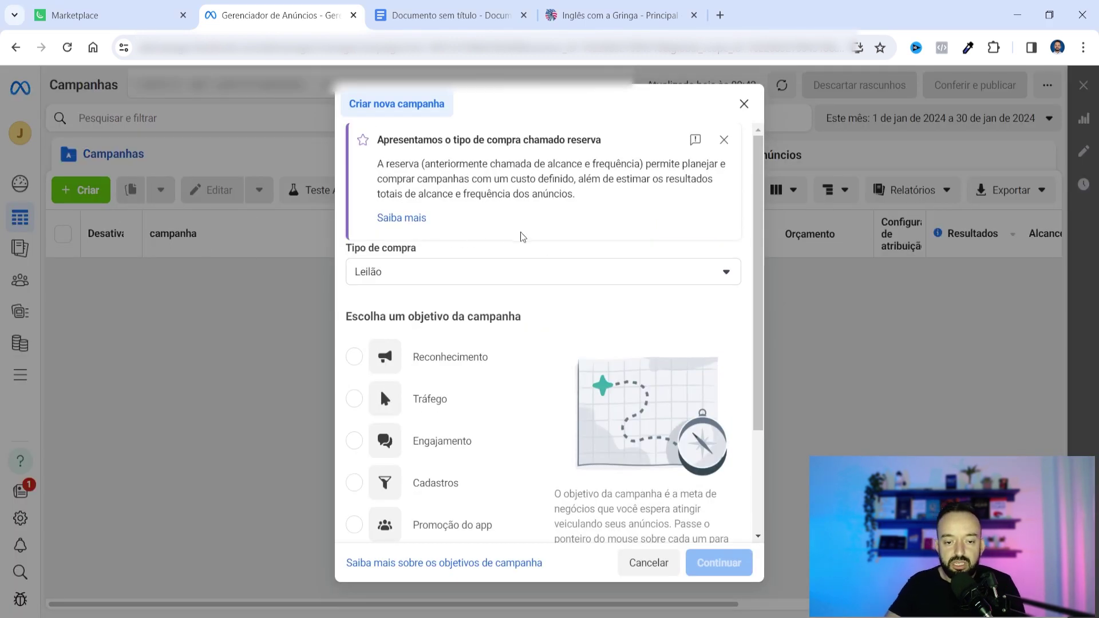
{"action": "left_click", "coordinate": [355, 325]}
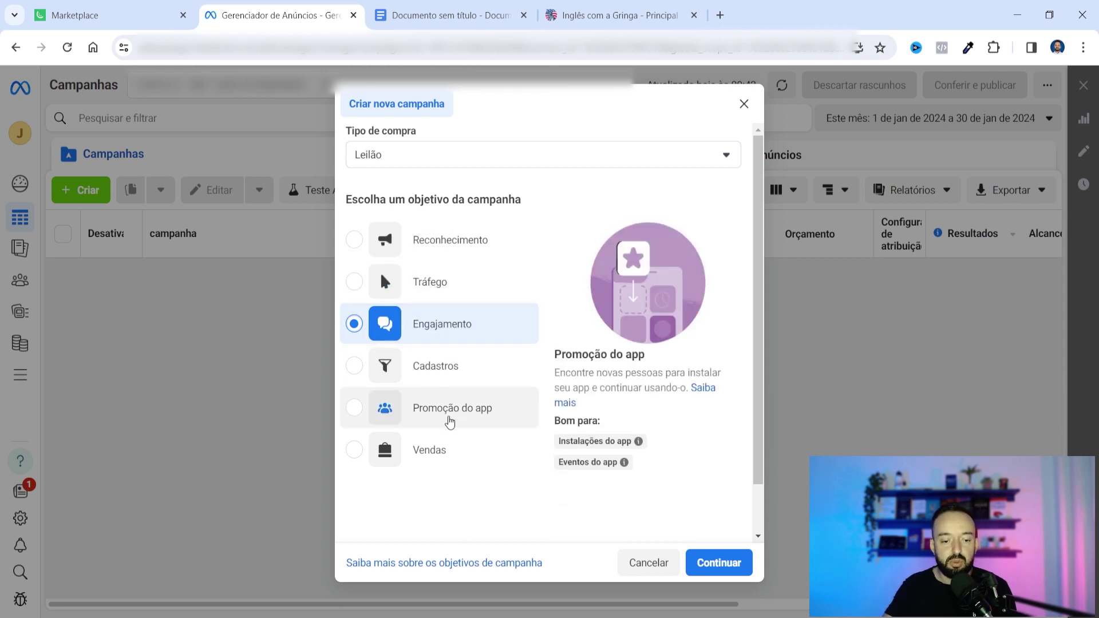
{"action": "scroll", "coordinate": [437, 323], "scroll_direction": "down", "scroll_amount": 1}
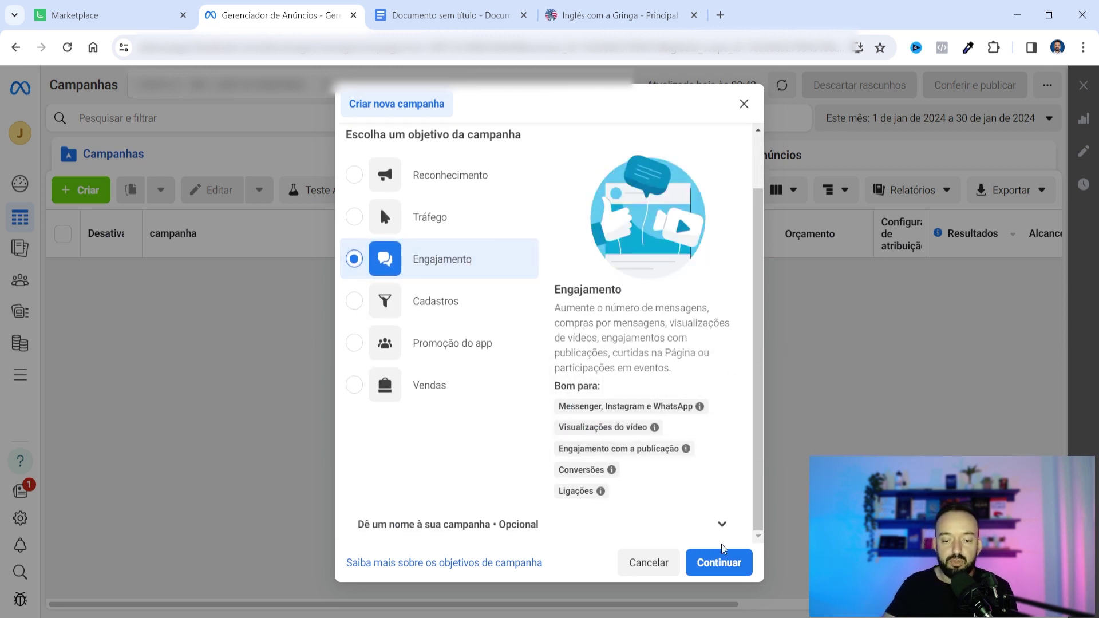
{"action": "left_click", "coordinate": [728, 560]}
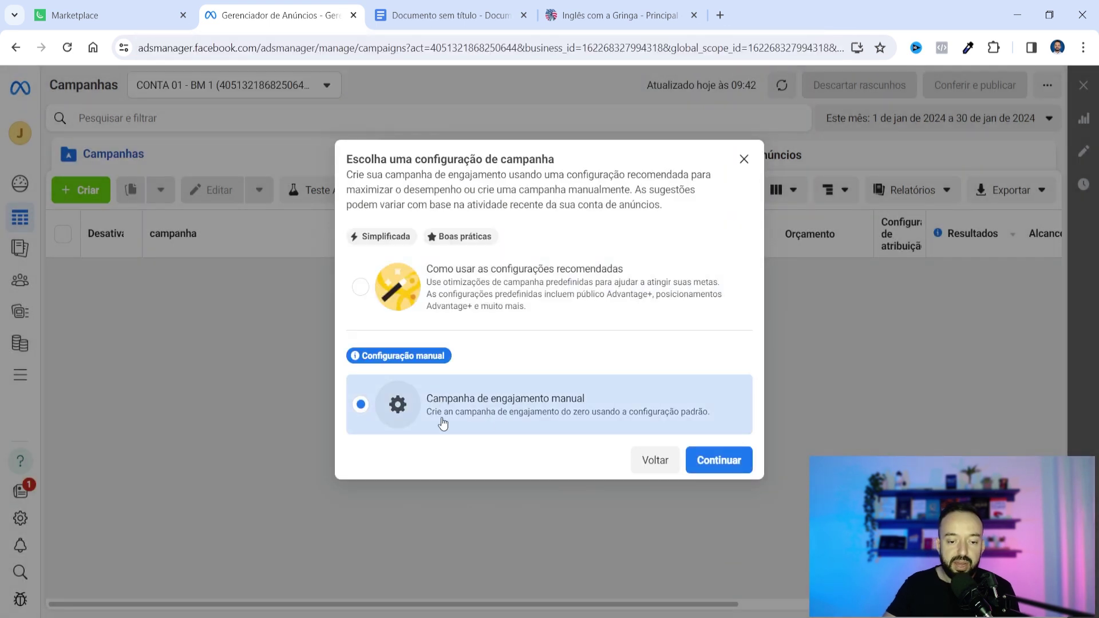
{"action": "left_click", "coordinate": [727, 468]}
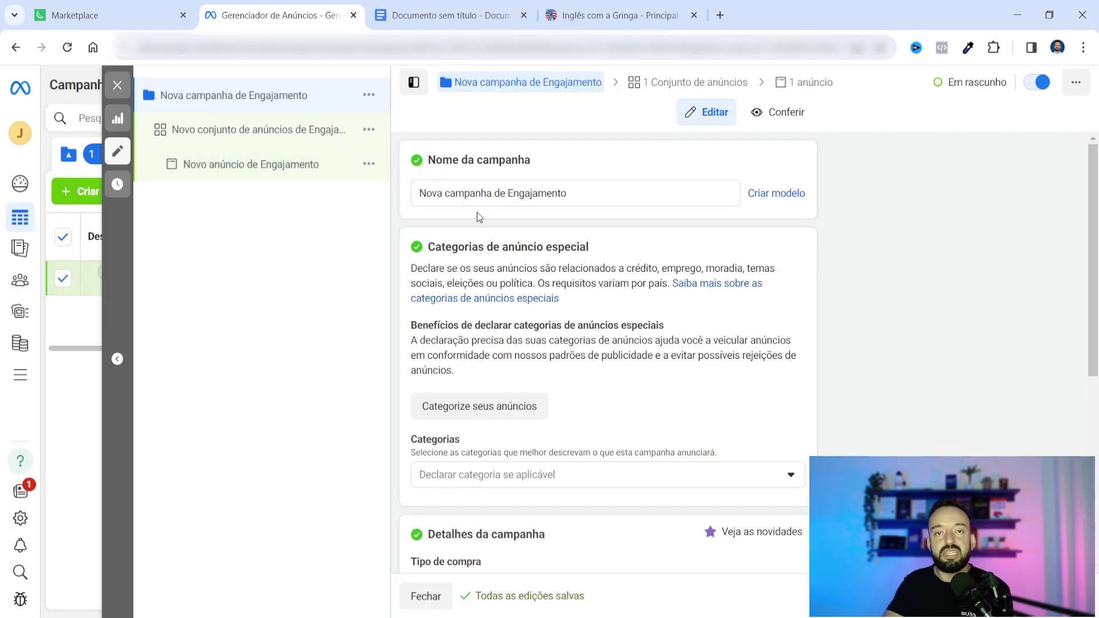
- Rename the campaign as "Campanha aula kiwify"
{"action": "triple_click", "coordinate": [499, 194]}
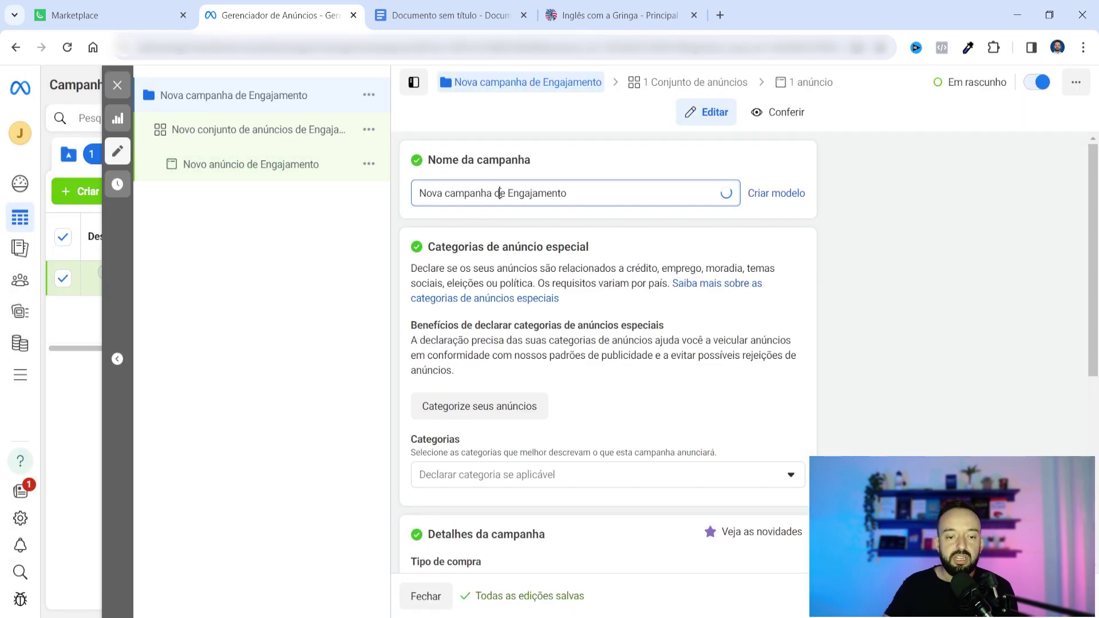
{"action": "type", "text": "Cam"}
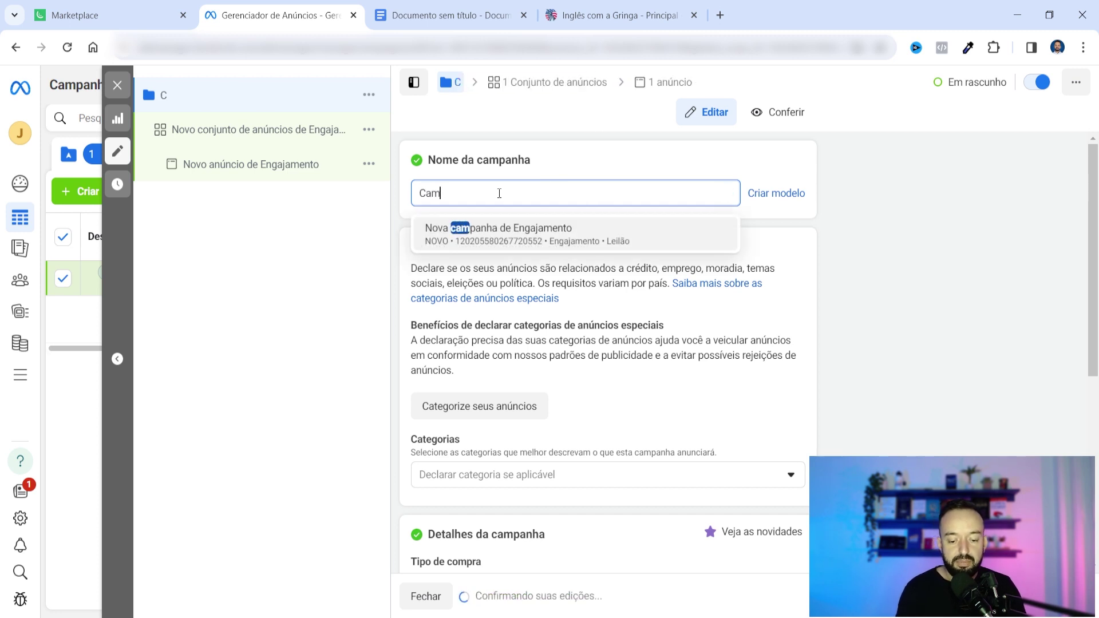
{"action": "type", "text": "panha aula"}
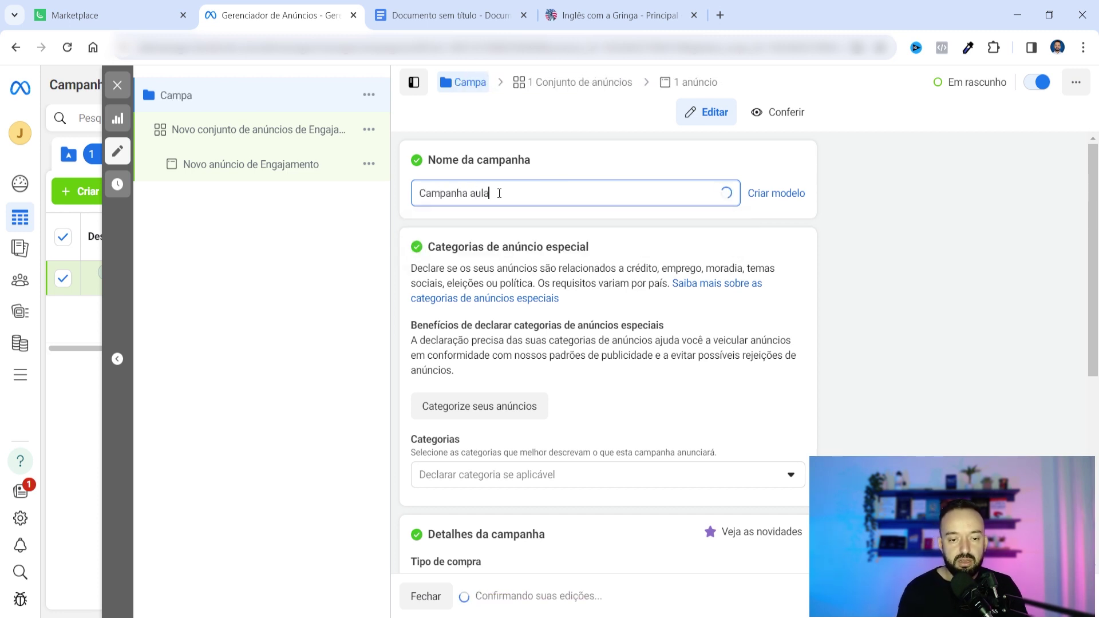
{"action": "type", "text": " kiwify"}
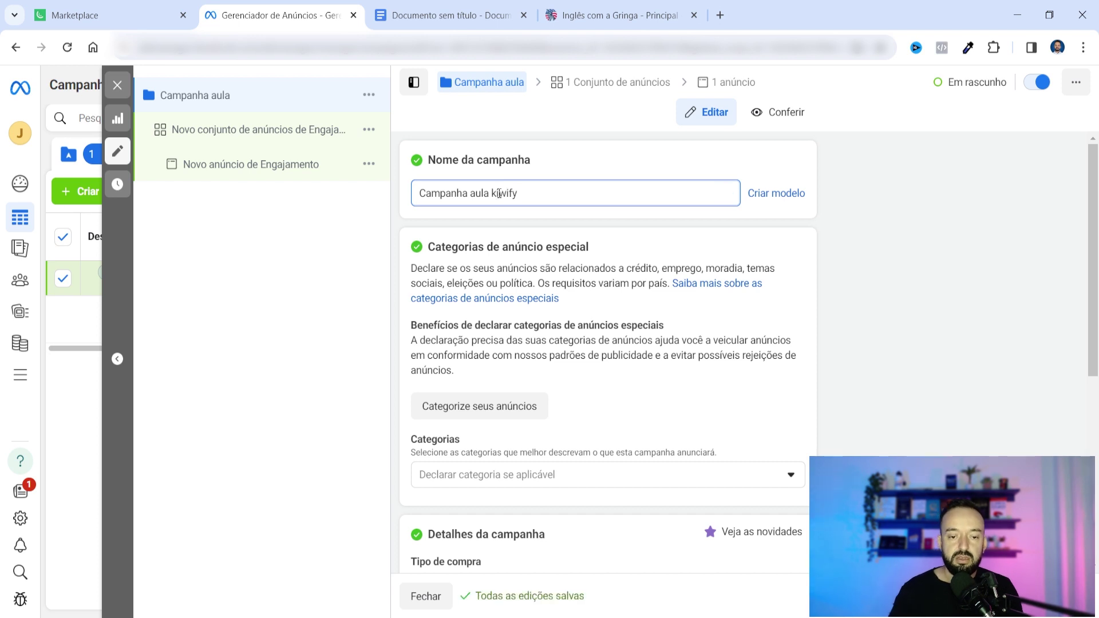
{"action": "left_click_drag", "start_coordinate": [530, 191], "coordinate": [404, 205]}
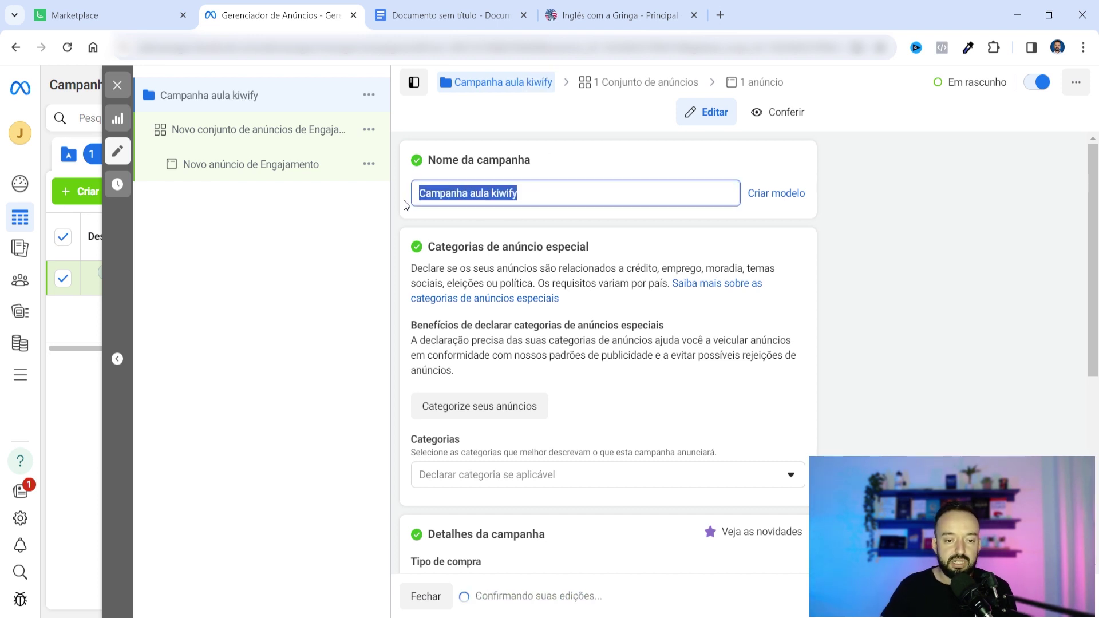
{"action": "left_click", "coordinate": [456, 209]}
- Review the campaign's category, details and budget settings, and open its ad set for editing
{"action": "scroll", "coordinate": [505, 204], "scroll_direction": "down", "scroll_amount": 3}
{"action": "scroll", "coordinate": [515, 214], "scroll_direction": "up", "scroll_amount": 3}
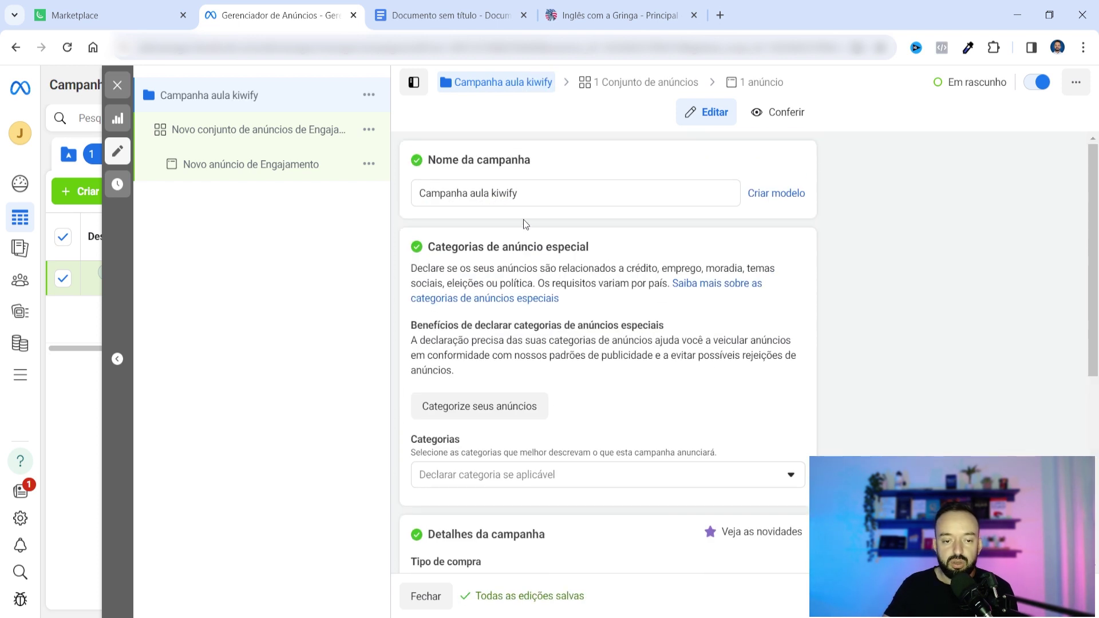
{"action": "scroll", "coordinate": [521, 220], "scroll_direction": "down", "scroll_amount": 1}
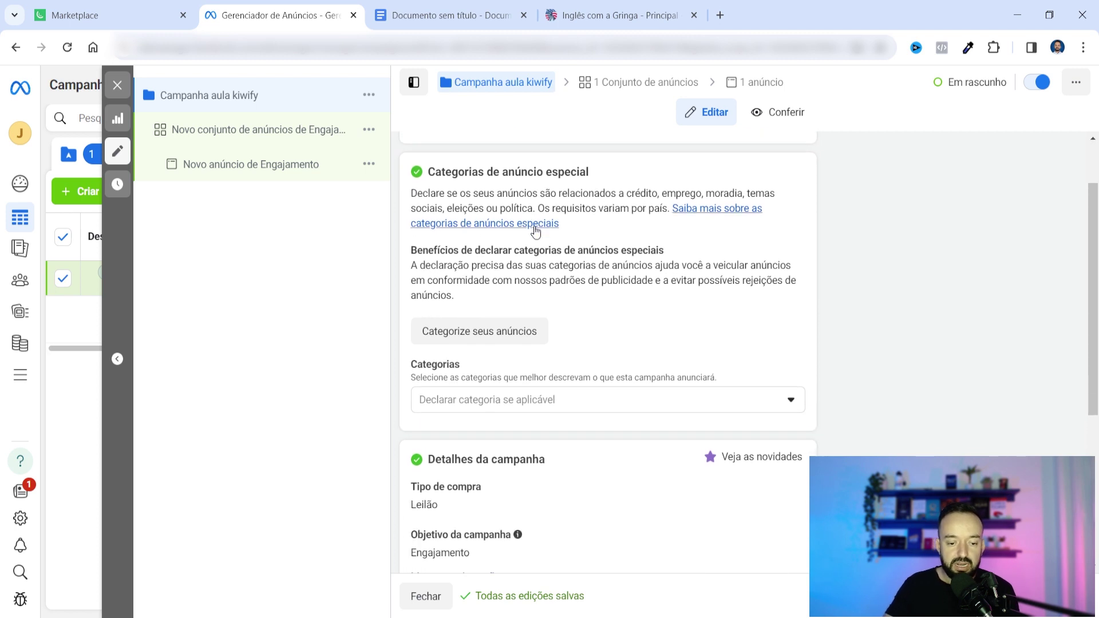
{"action": "scroll", "coordinate": [527, 225], "scroll_direction": "up", "scroll_amount": 1}
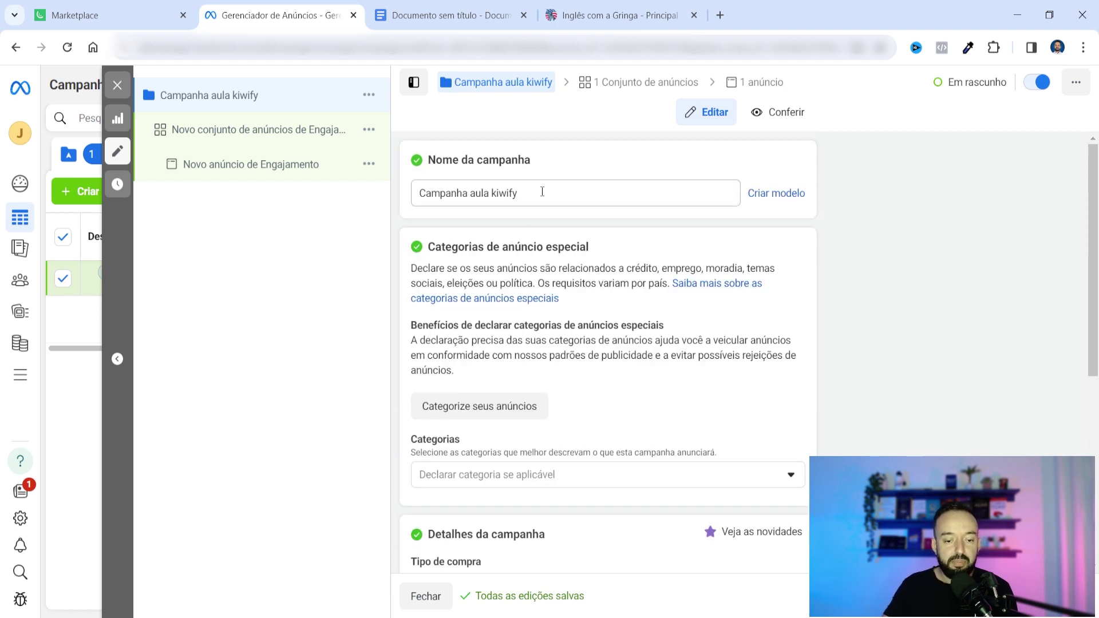
{"action": "scroll", "coordinate": [544, 200], "scroll_direction": "down", "scroll_amount": 5}
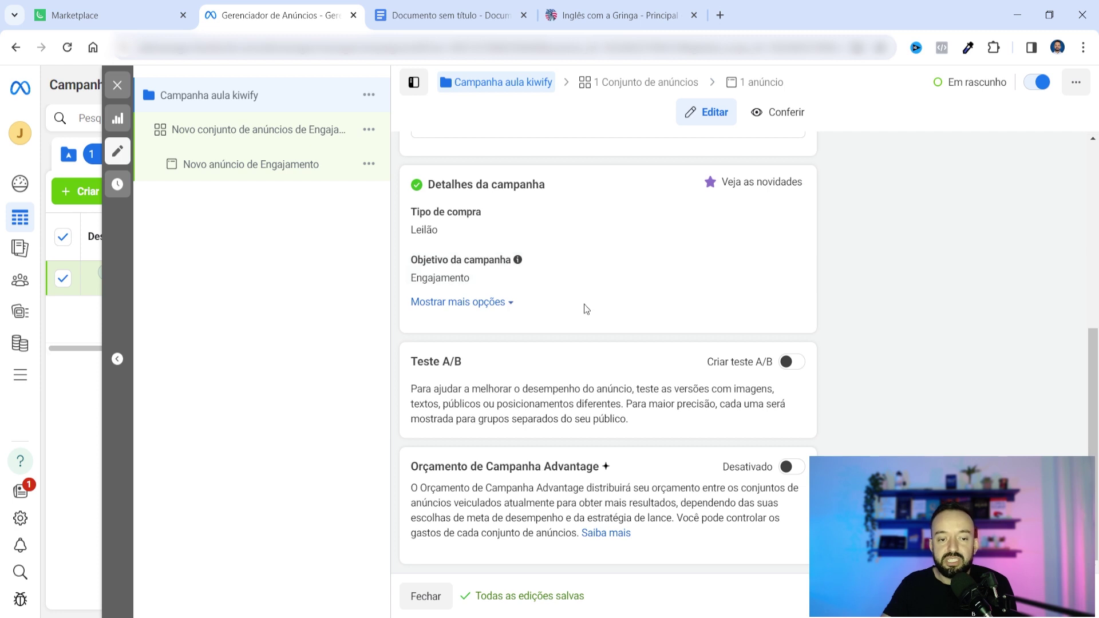
{"action": "left_click", "coordinate": [336, 167]}
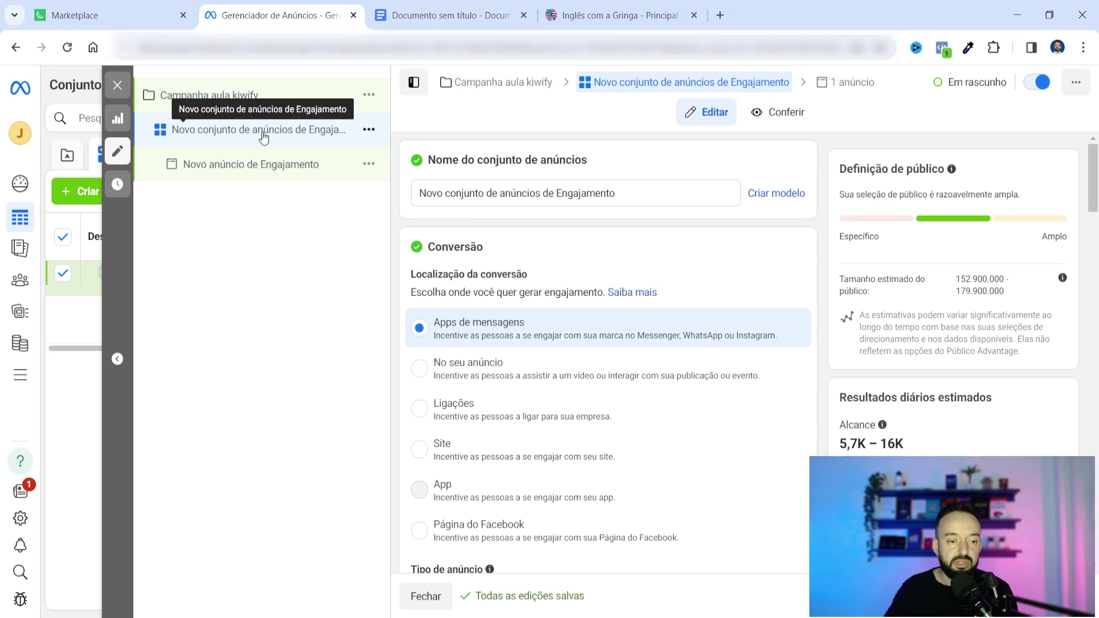
- Review the ad set's conversion locations and select the advertiser's own-name Facebook Page for the click-to-message ads
{"action": "scroll", "coordinate": [613, 305], "scroll_direction": "down", "scroll_amount": 1}
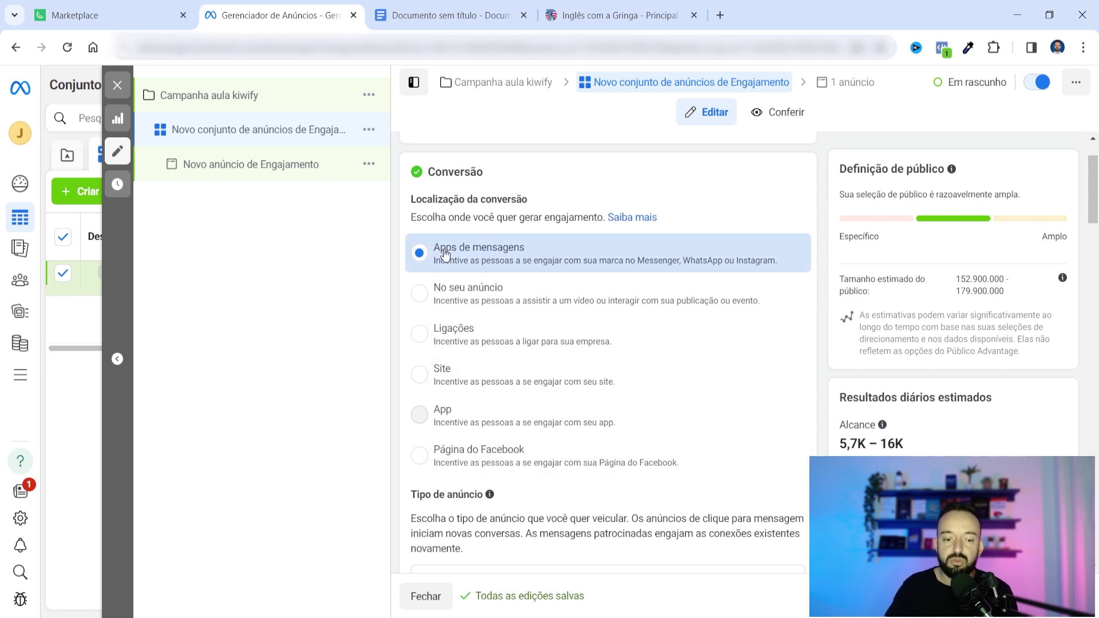
{"action": "scroll", "coordinate": [483, 272], "scroll_direction": "down", "scroll_amount": 1}
{"action": "scroll", "coordinate": [484, 272], "scroll_direction": "down", "scroll_amount": 2}
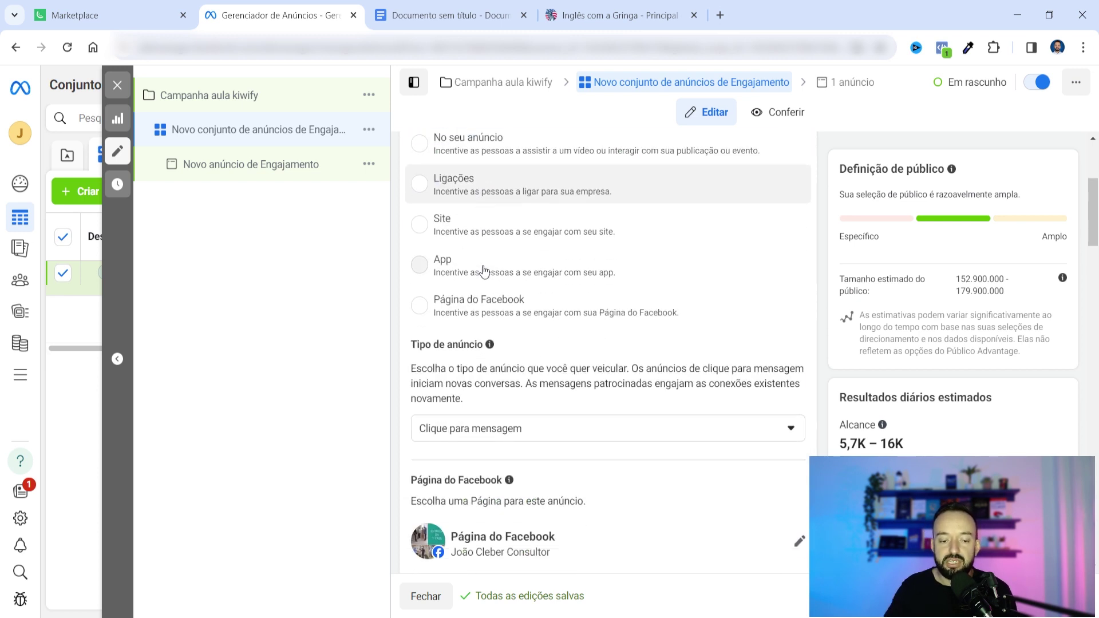
{"action": "scroll", "coordinate": [515, 281], "scroll_direction": "up", "scroll_amount": 3}
{"action": "scroll", "coordinate": [538, 292], "scroll_direction": "down", "scroll_amount": 4}
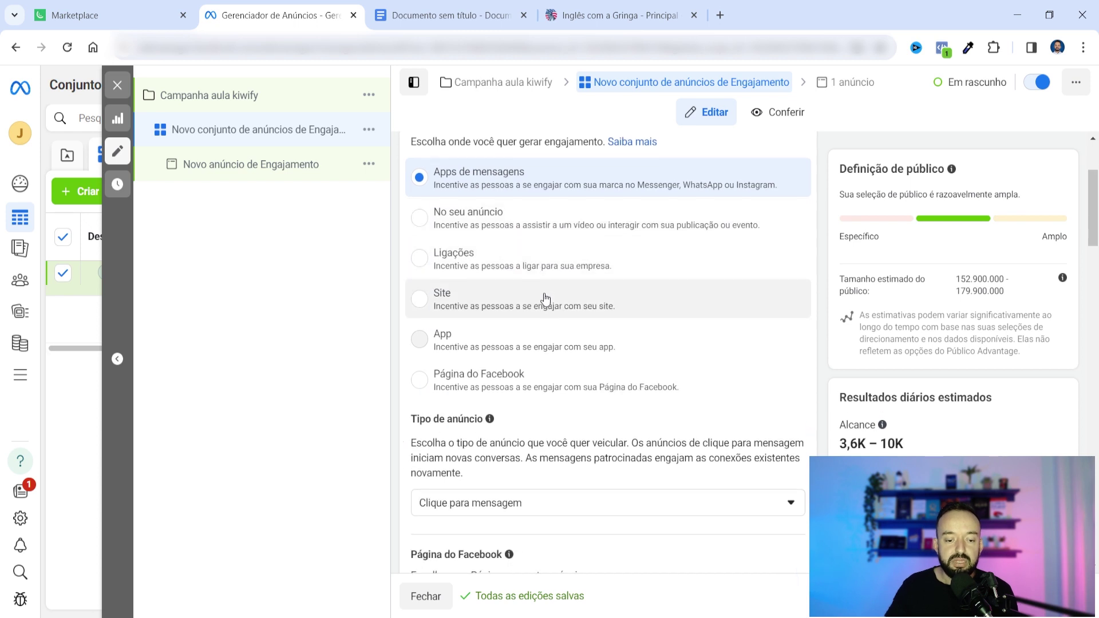
{"action": "scroll", "coordinate": [541, 317], "scroll_direction": "down", "scroll_amount": 1}
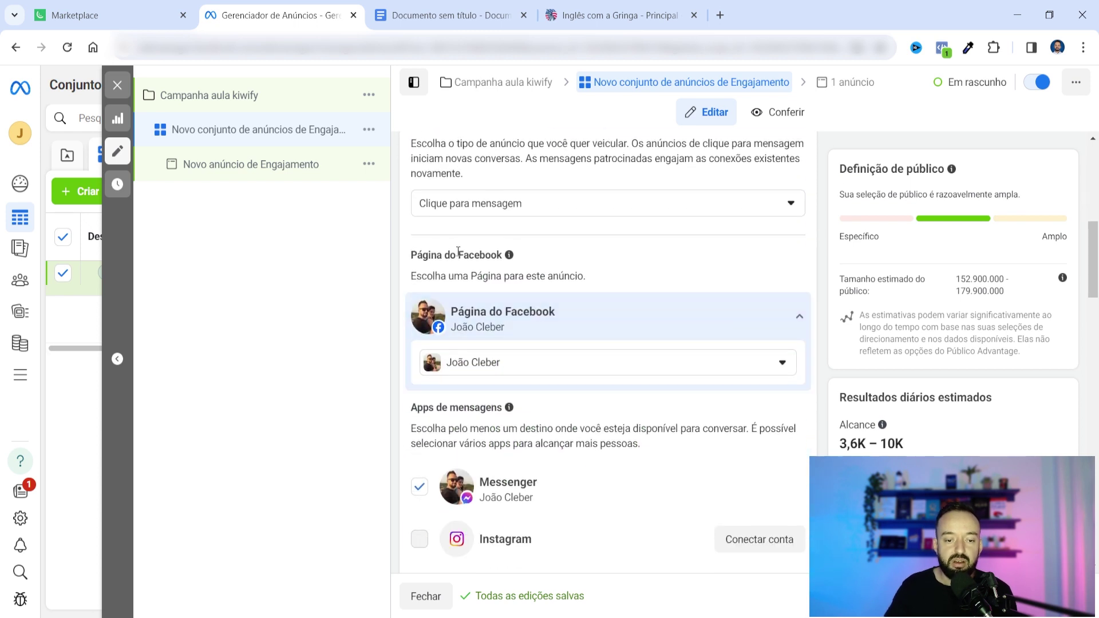
- Deselect Messenger among the ad set's messaging app destinations
{"action": "scroll", "coordinate": [534, 323], "scroll_direction": "down", "scroll_amount": 3}
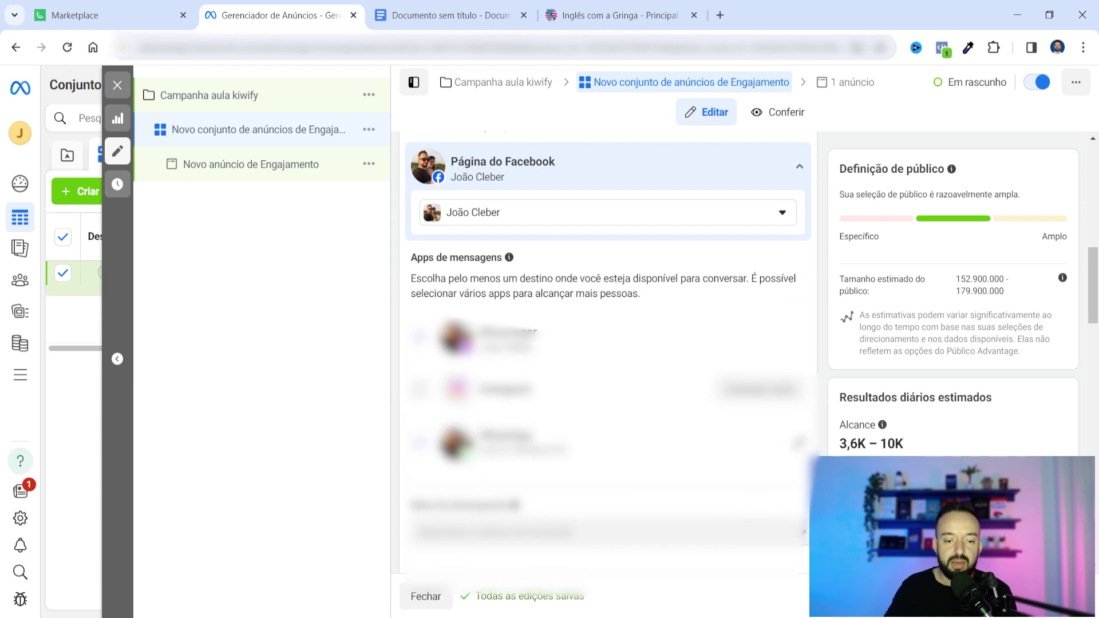
{"action": "left_click", "coordinate": [419, 337]}
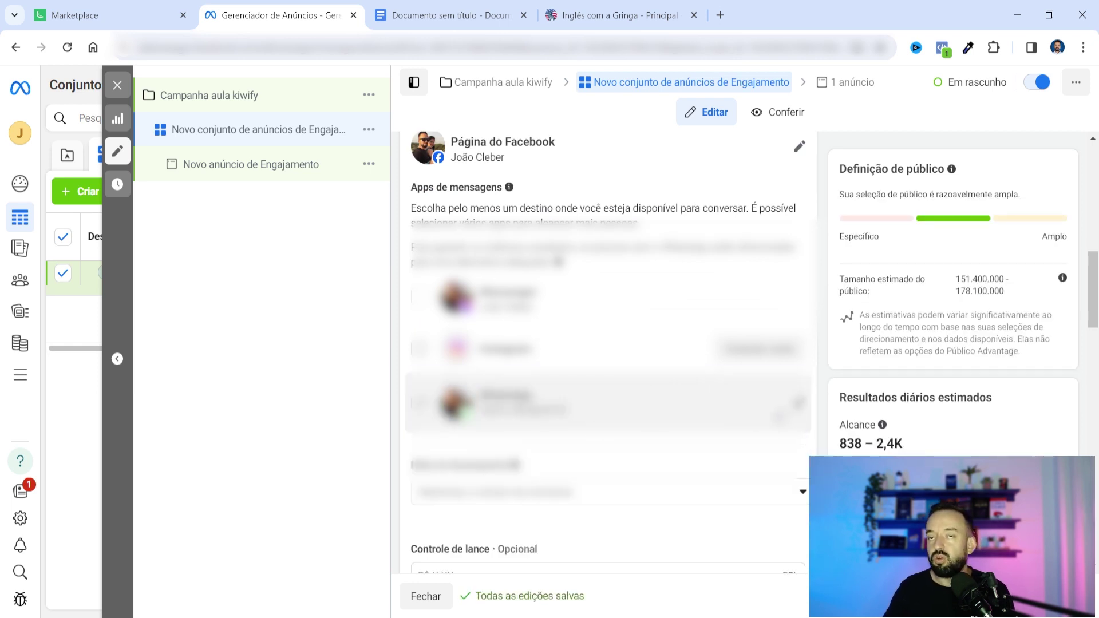
{"action": "scroll", "coordinate": [761, 420], "scroll_direction": "down", "scroll_amount": 3}
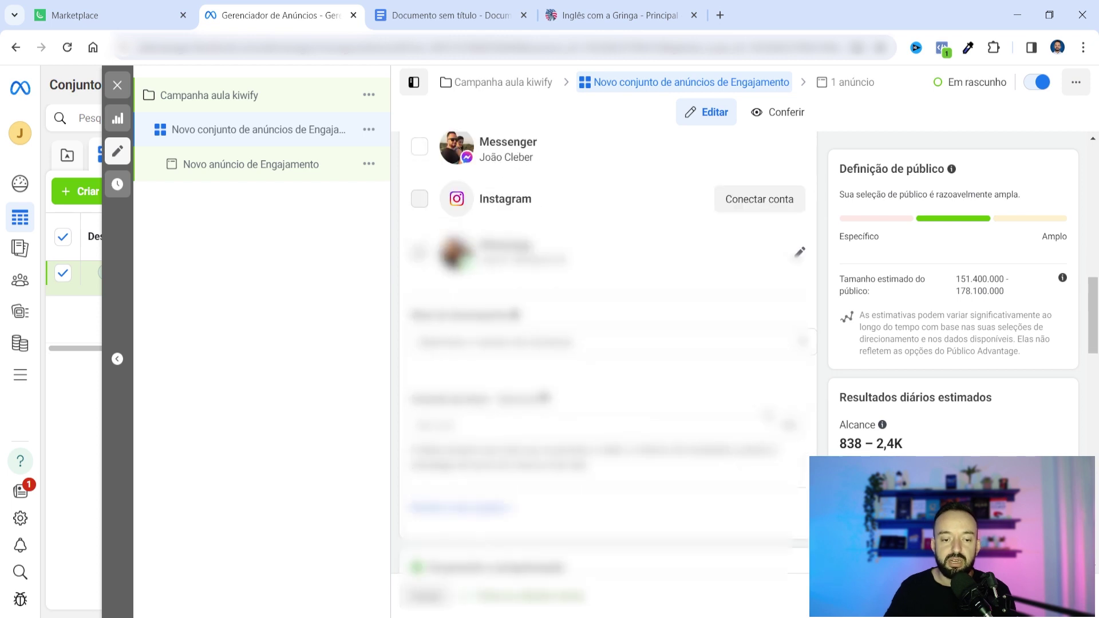
- Review the ad set's ad type and Facebook Page settings against the Inglês com a Gringa sales page
{"action": "scroll", "coordinate": [744, 400], "scroll_direction": "up", "scroll_amount": 5}
{"action": "scroll", "coordinate": [721, 384], "scroll_direction": "up", "scroll_amount": 1}
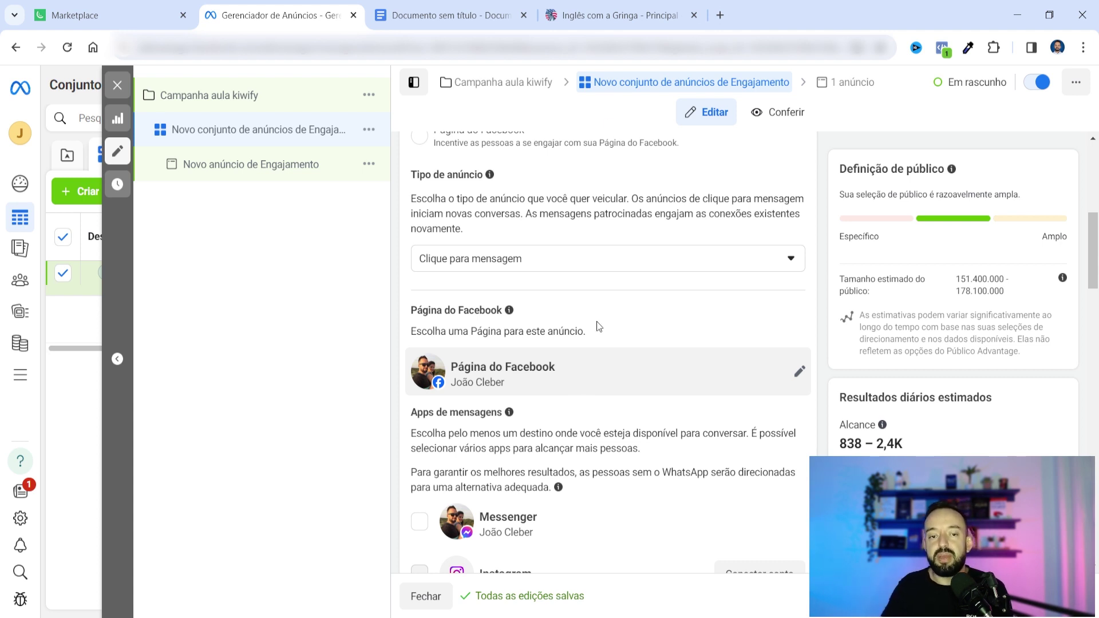
{"action": "left_click", "coordinate": [618, 12]}
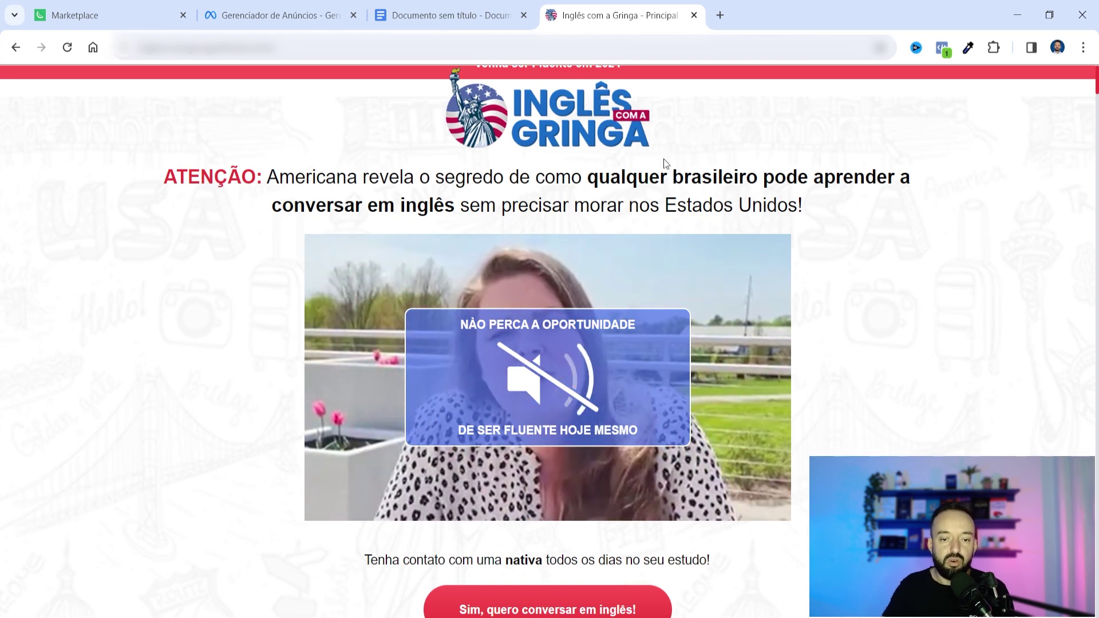
{"action": "left_click", "coordinate": [278, 8]}
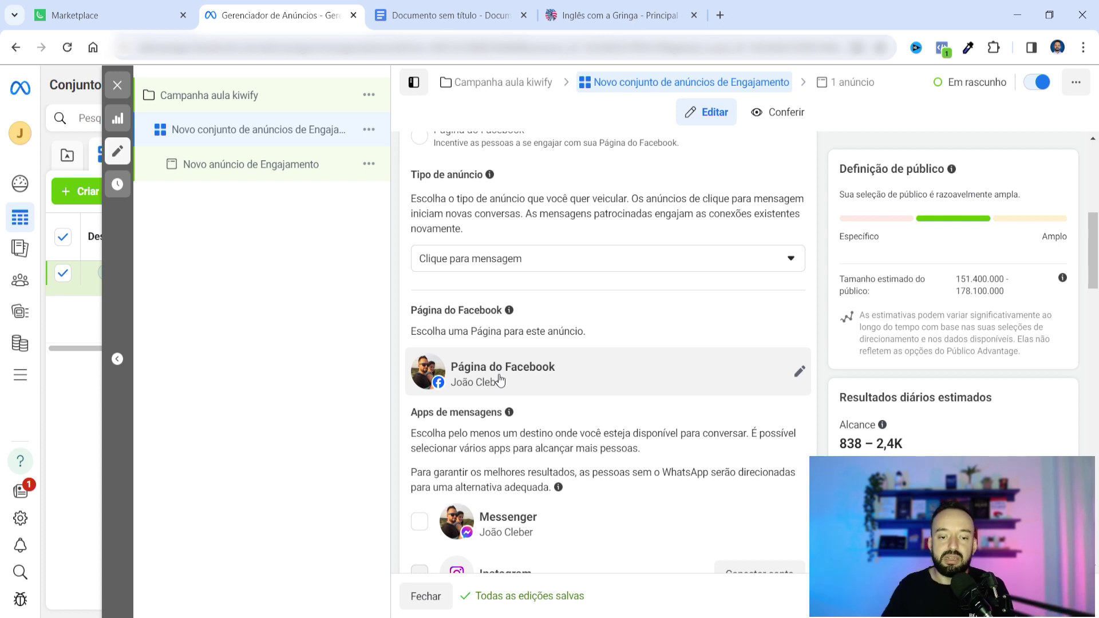
- Set the ad set's daily budget to R$ 15,00 in the budget and scheduling section
{"action": "scroll", "coordinate": [607, 344], "scroll_direction": "down", "scroll_amount": 5}
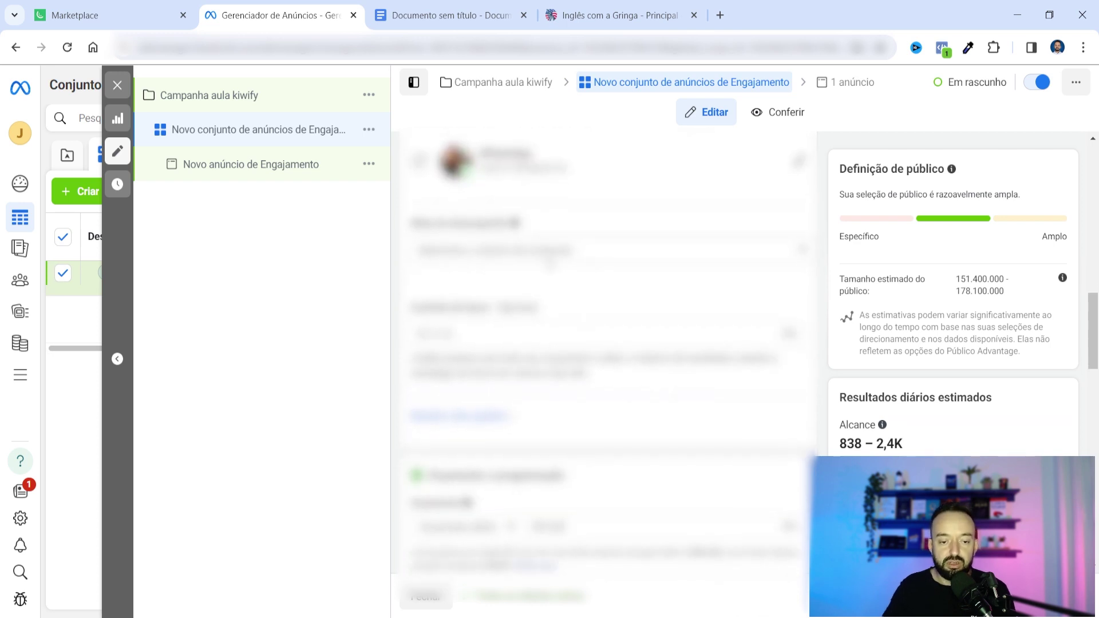
{"action": "scroll", "coordinate": [565, 294], "scroll_direction": "down", "scroll_amount": 5}
{"action": "scroll", "coordinate": [609, 321], "scroll_direction": "up", "scroll_amount": 1}
{"action": "scroll", "coordinate": [608, 321], "scroll_direction": "up", "scroll_amount": 1}
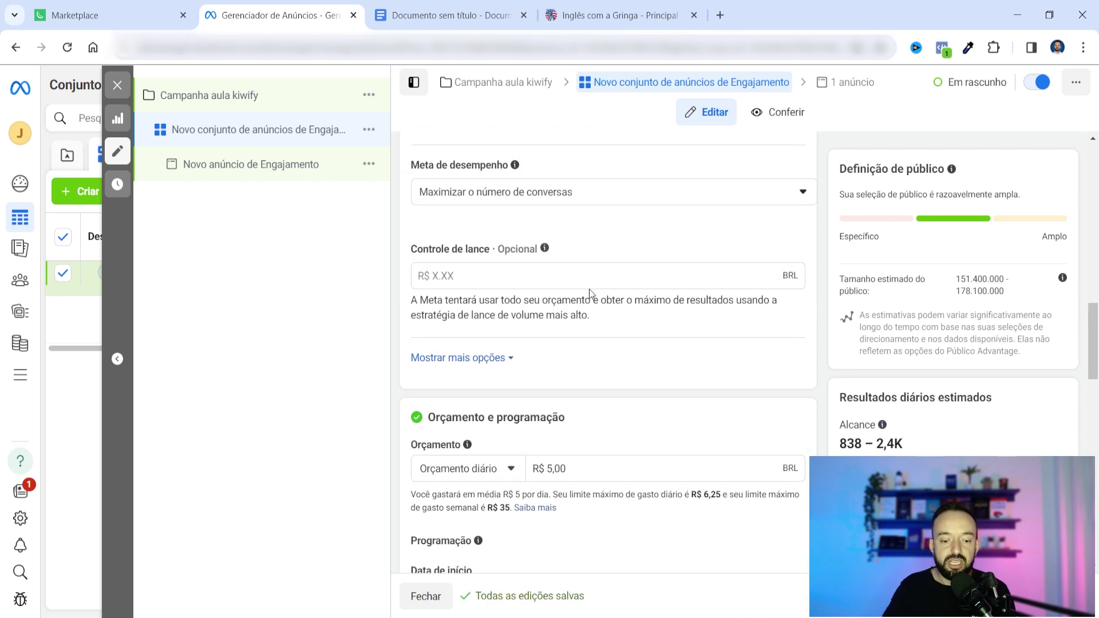
{"action": "scroll", "coordinate": [601, 304], "scroll_direction": "down", "scroll_amount": 4}
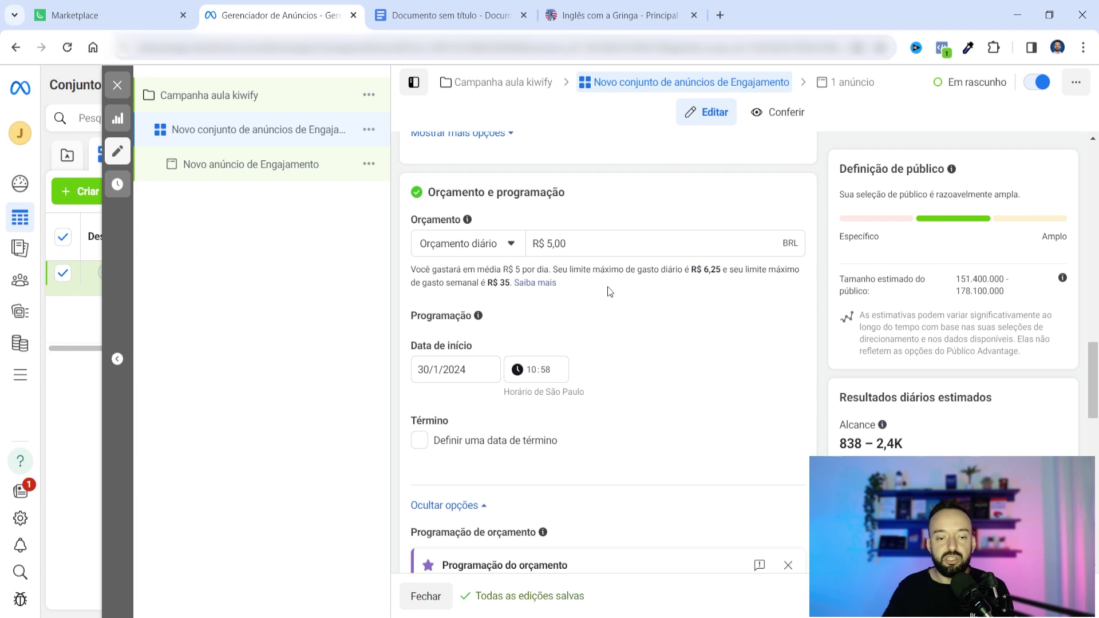
{"action": "left_click", "coordinate": [581, 252]}
{"action": "type", "text": "15"}
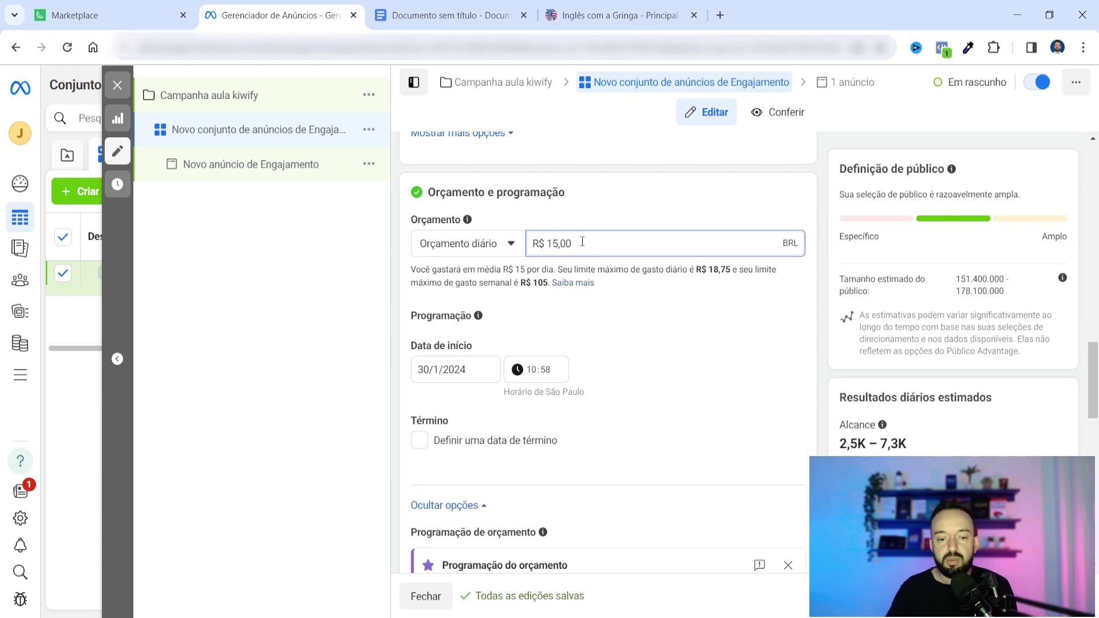
- Try a daily budget of R$ 6,00 for the ad set and set it back to R$ 15,00
{"action": "left_click_drag", "start_coordinate": [561, 244], "coordinate": [546, 243]}
{"action": "type", "text": "8"}
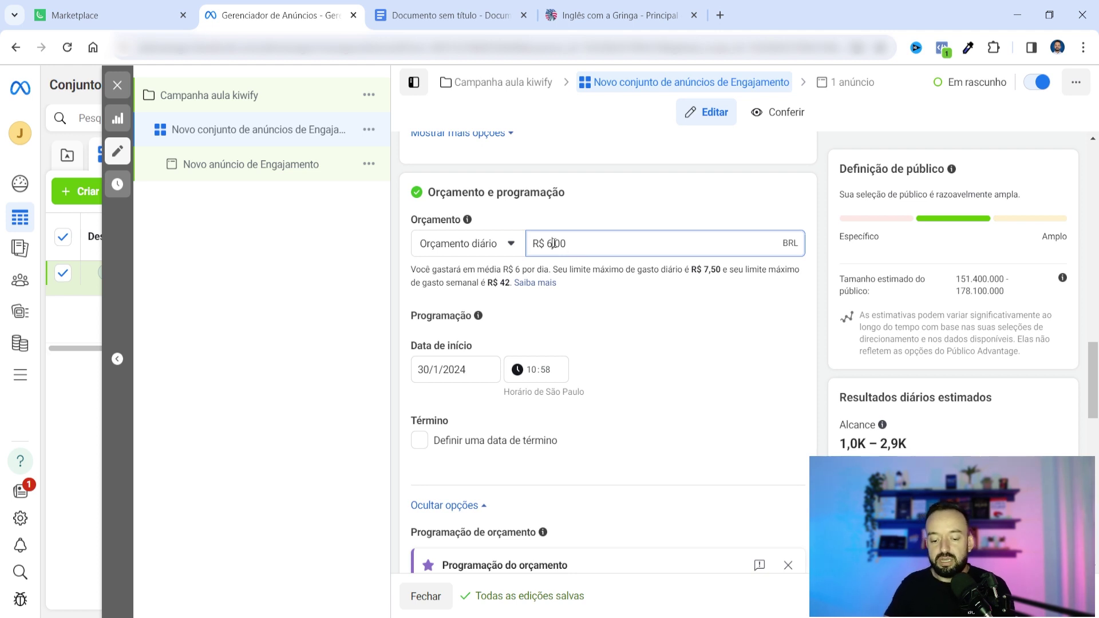
{"action": "key", "text": "BackSpace"}
{"action": "type", "text": "15"}
{"action": "left_click", "coordinate": [615, 213]}
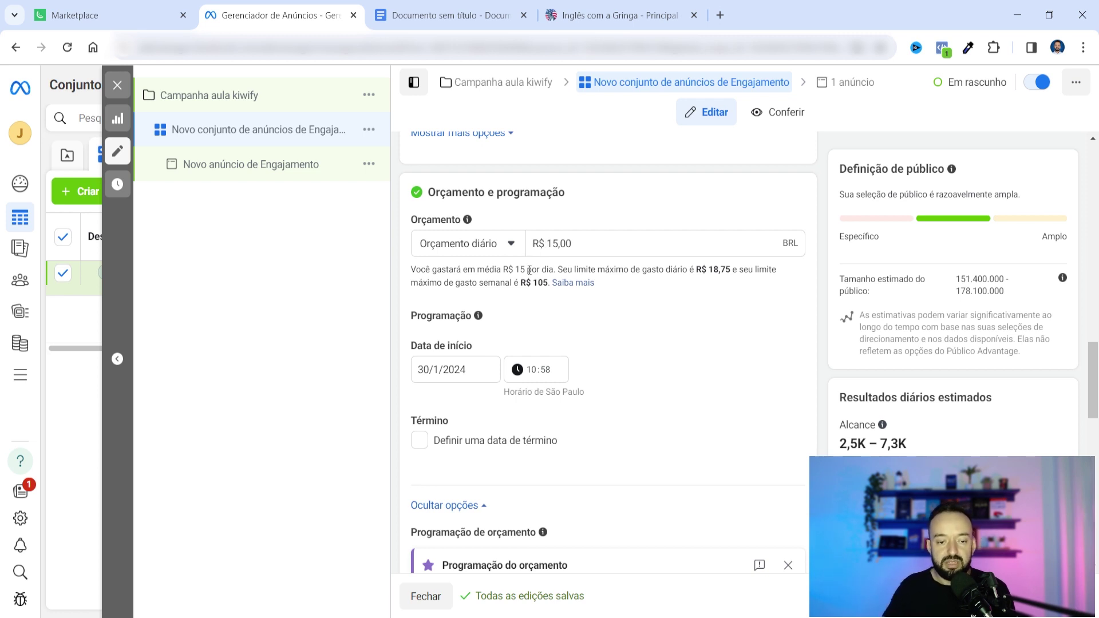
- Switch the ad set from the Advantage+ audience to the original audience options
{"action": "scroll", "coordinate": [558, 257], "scroll_direction": "down", "scroll_amount": 5}
{"action": "scroll", "coordinate": [579, 269], "scroll_direction": "down", "scroll_amount": 5}
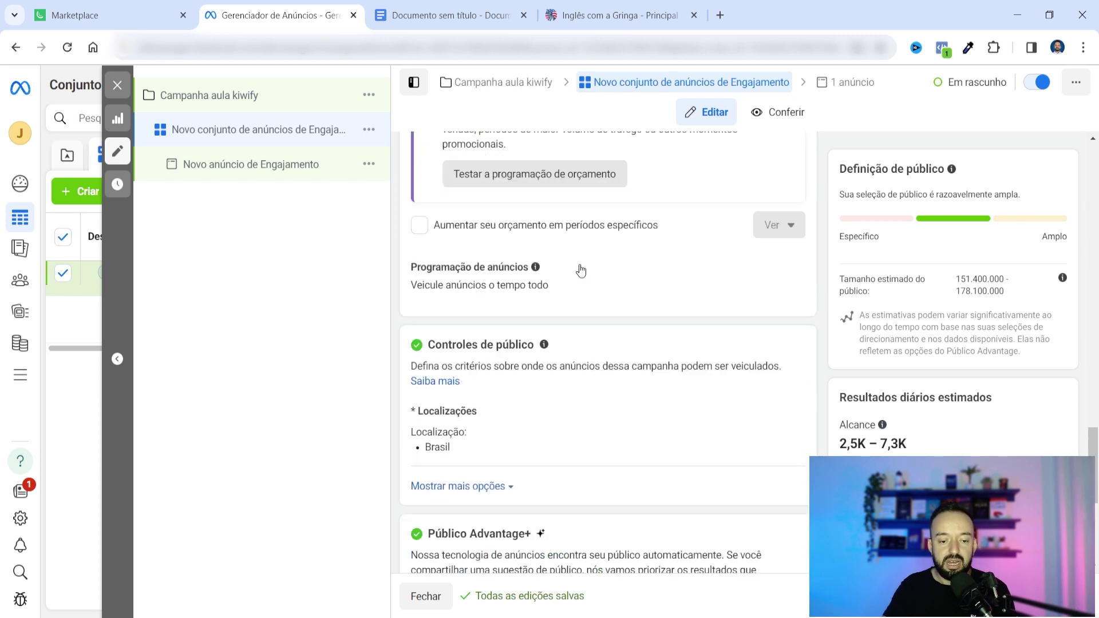
{"action": "scroll", "coordinate": [586, 267], "scroll_direction": "up", "scroll_amount": 2}
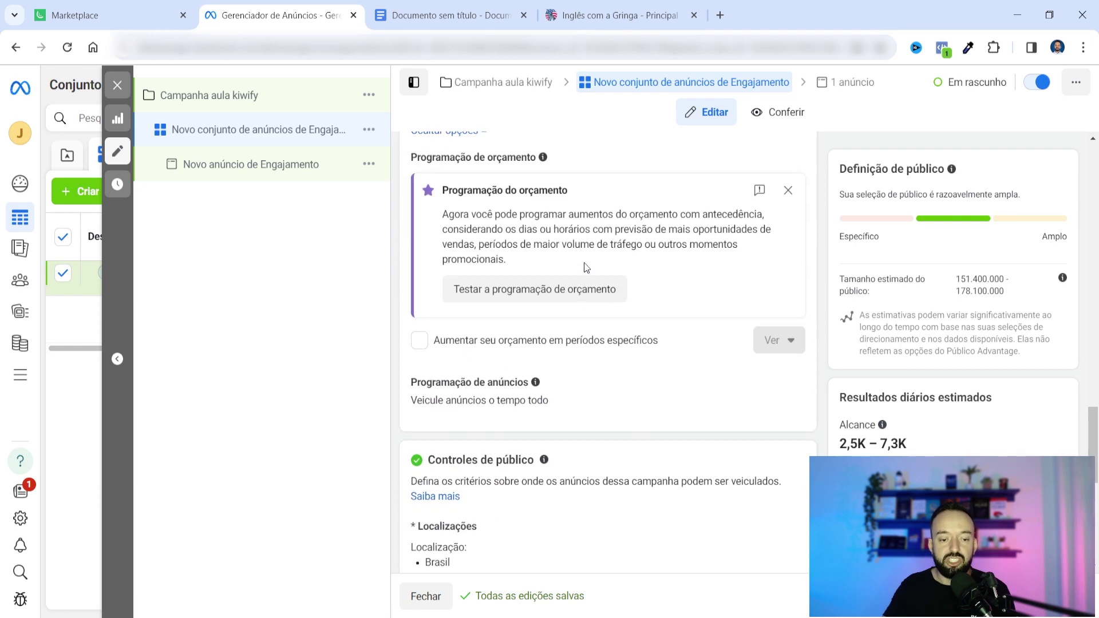
{"action": "scroll", "coordinate": [585, 270], "scroll_direction": "down", "scroll_amount": 4}
{"action": "scroll", "coordinate": [595, 303], "scroll_direction": "up", "scroll_amount": 8}
{"action": "scroll", "coordinate": [607, 338], "scroll_direction": "down", "scroll_amount": 2}
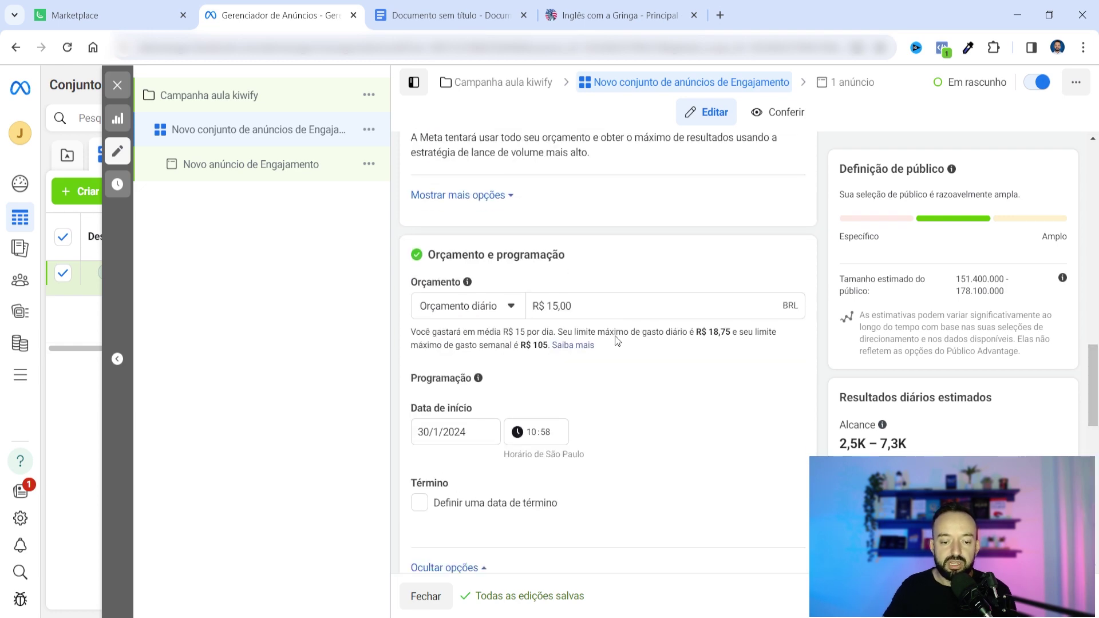
{"action": "scroll", "coordinate": [610, 341], "scroll_direction": "down", "scroll_amount": 7}
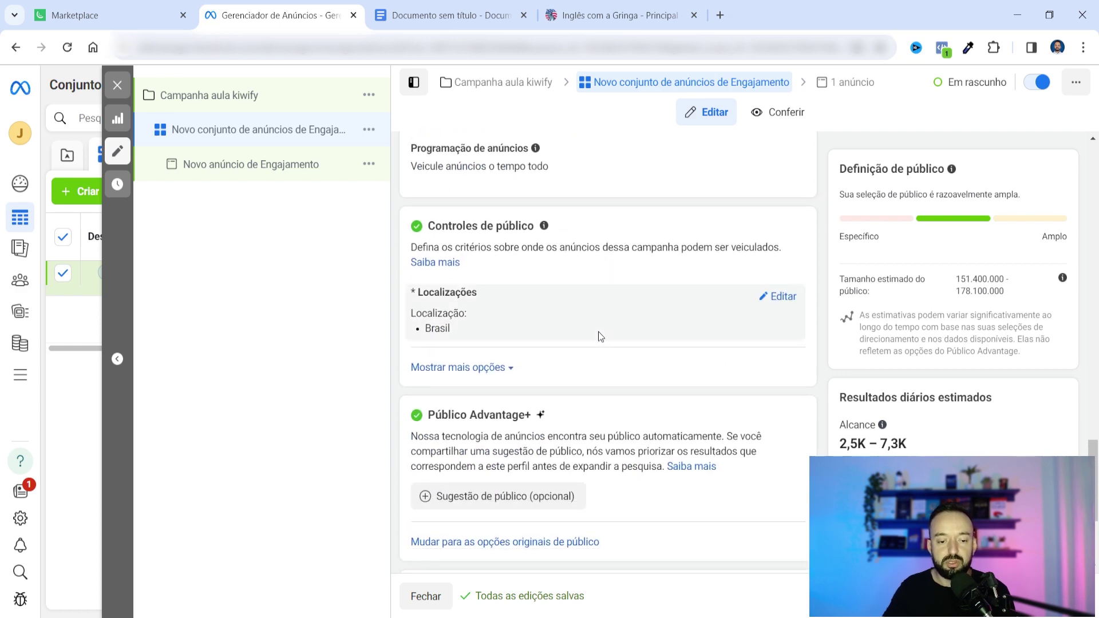
{"action": "scroll", "coordinate": [599, 331], "scroll_direction": "down", "scroll_amount": 3}
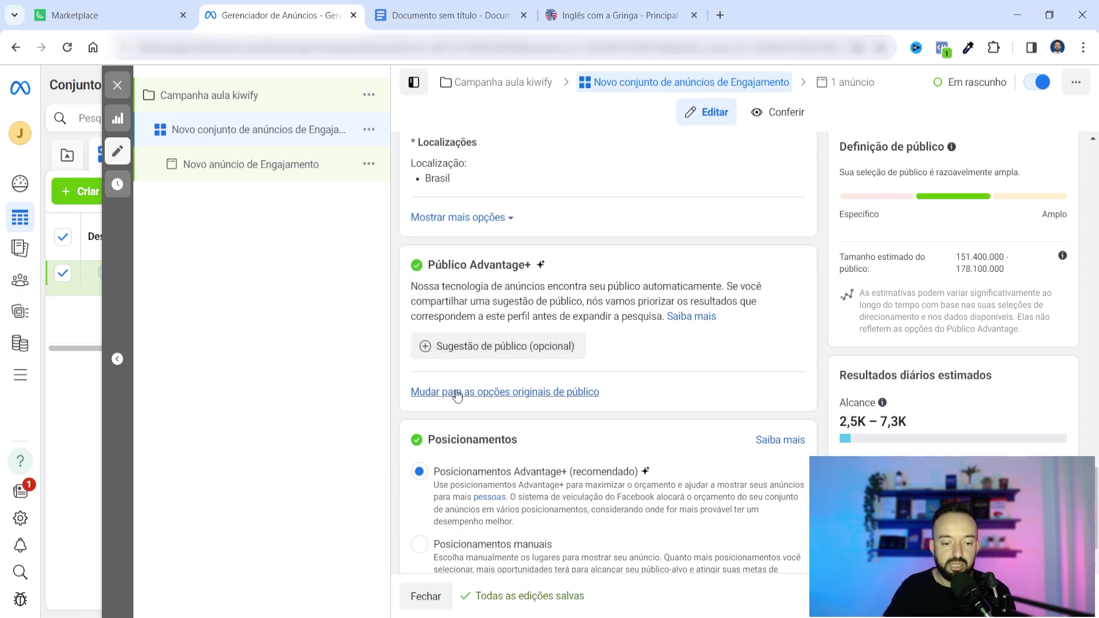
{"action": "left_click", "coordinate": [499, 393]}
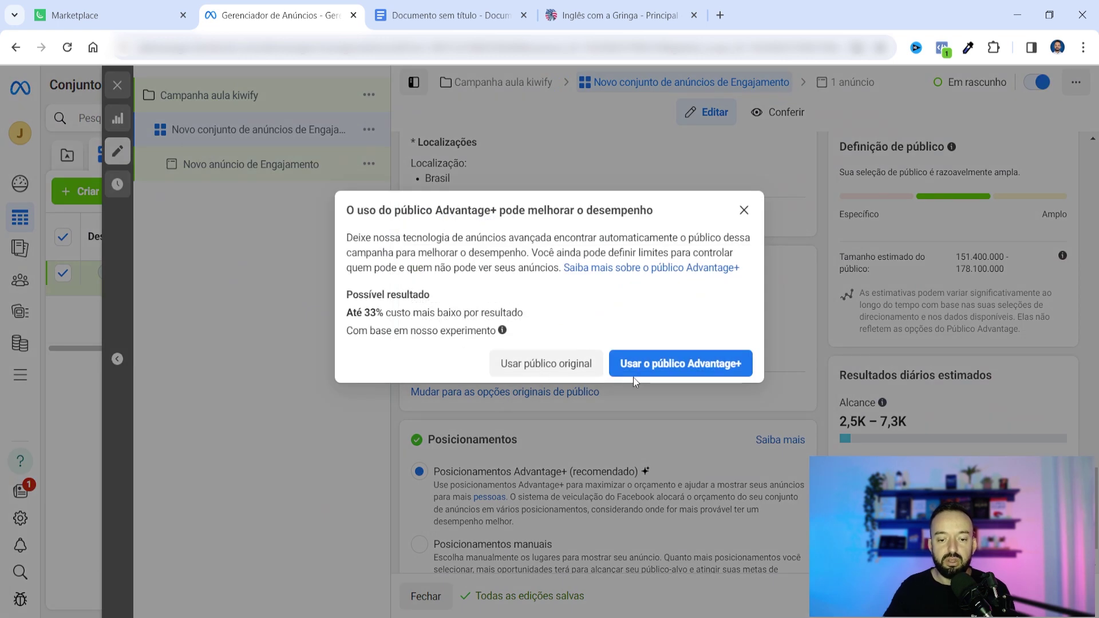
{"action": "left_click", "coordinate": [566, 365]}
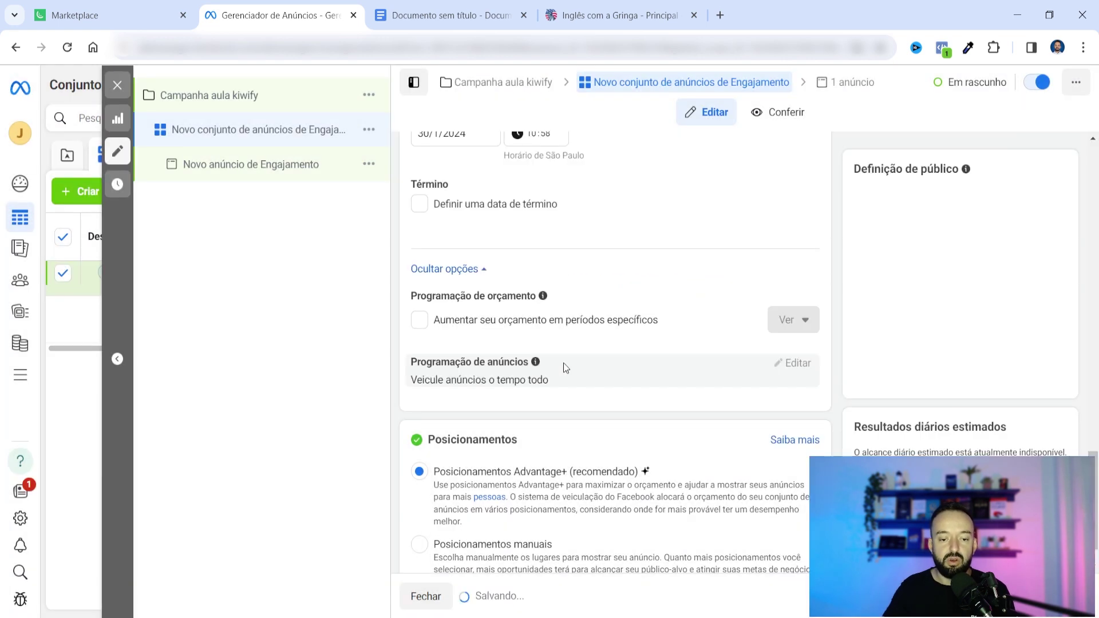
- Dismiss the Advantage lookalike audience notice in the ad set's audience section
{"action": "scroll", "coordinate": [566, 368], "scroll_direction": "up", "scroll_amount": 8}
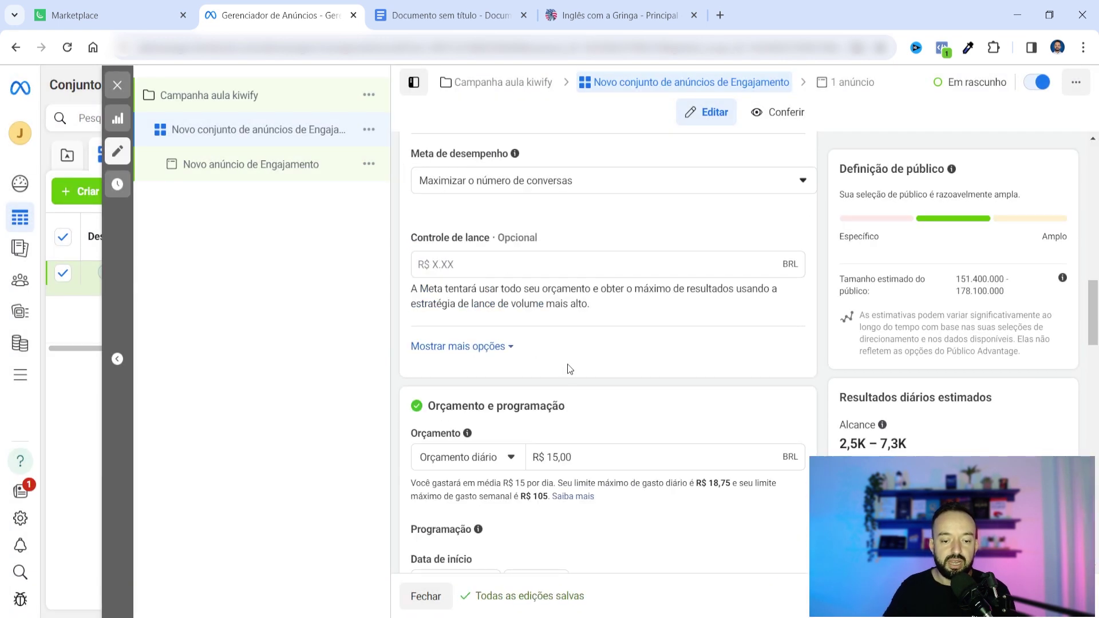
{"action": "scroll", "coordinate": [570, 368], "scroll_direction": "down", "scroll_amount": 10}
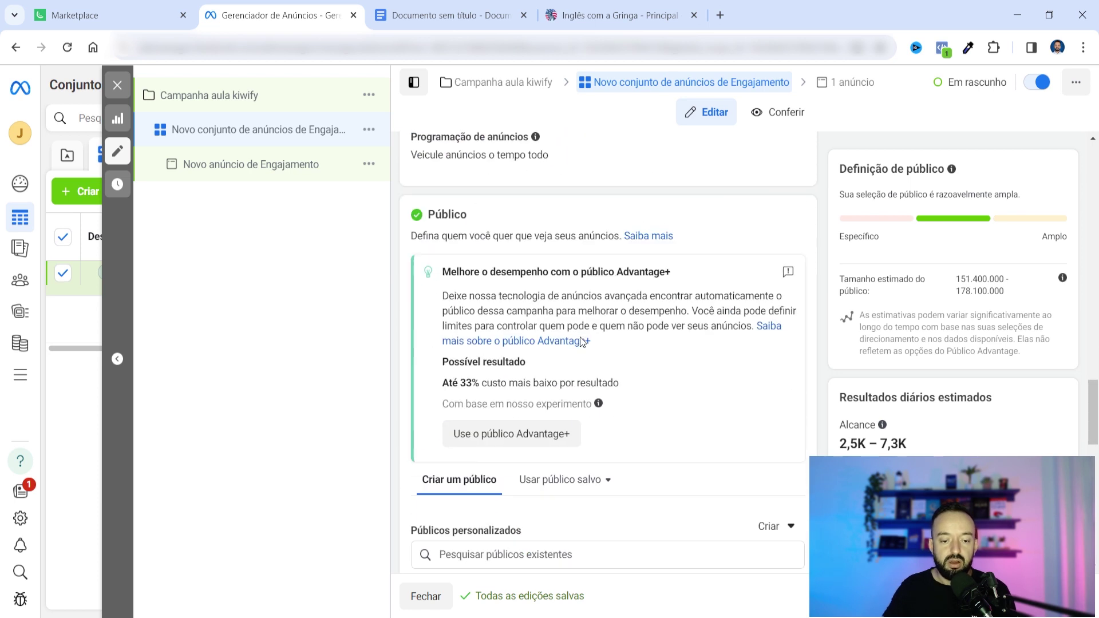
{"action": "scroll", "coordinate": [582, 341], "scroll_direction": "down", "scroll_amount": 4}
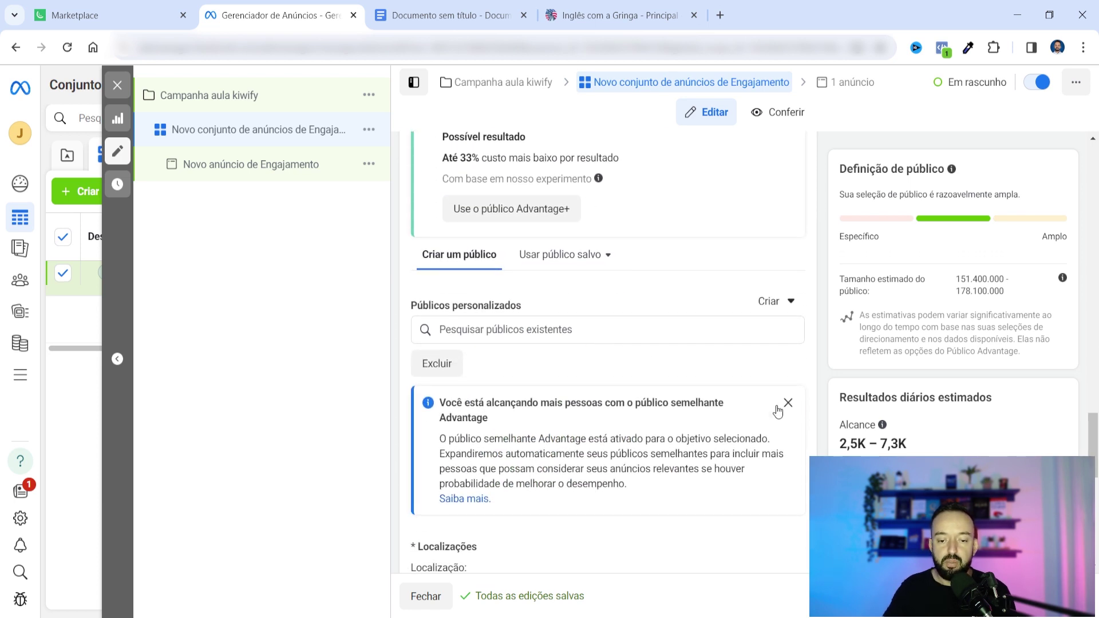
{"action": "left_click", "coordinate": [787, 403]}
{"action": "scroll", "coordinate": [617, 349], "scroll_direction": "up", "scroll_amount": 5}
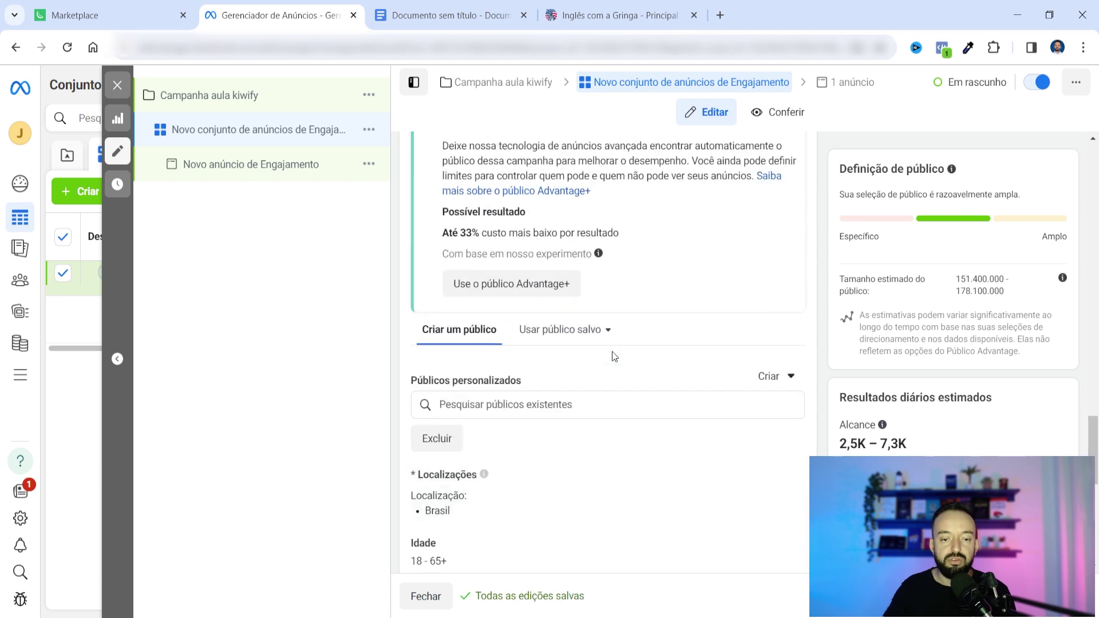
- Set the audience's age range to 25 to 40
{"action": "scroll", "coordinate": [621, 356], "scroll_direction": "down", "scroll_amount": 4}
{"action": "scroll", "coordinate": [618, 362], "scroll_direction": "down", "scroll_amount": 1}
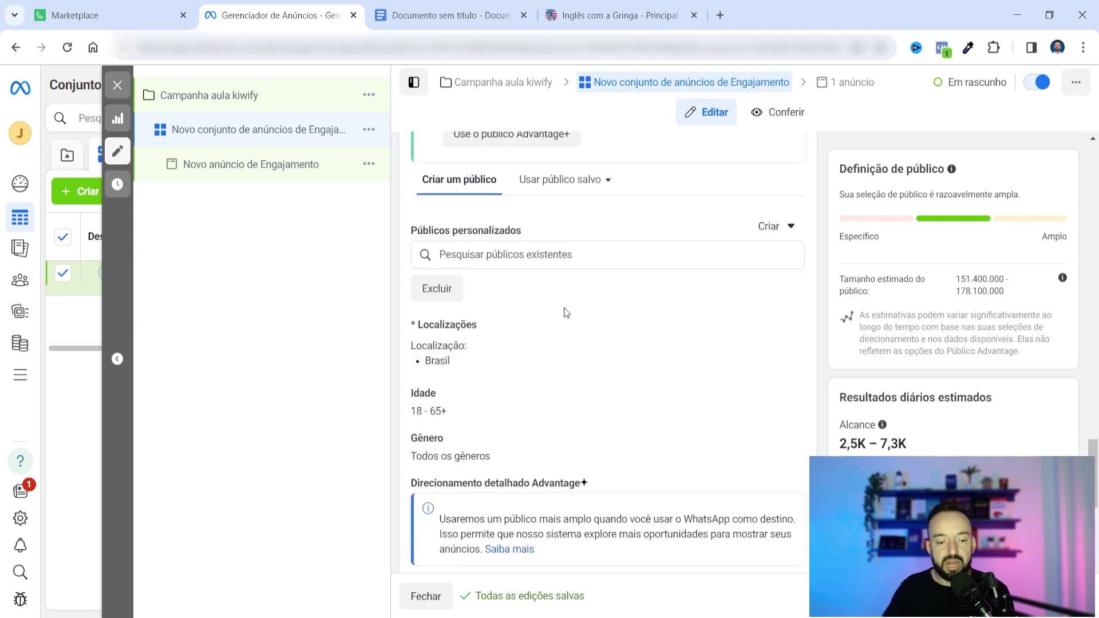
{"action": "mouse_move", "coordinate": [544, 354]}
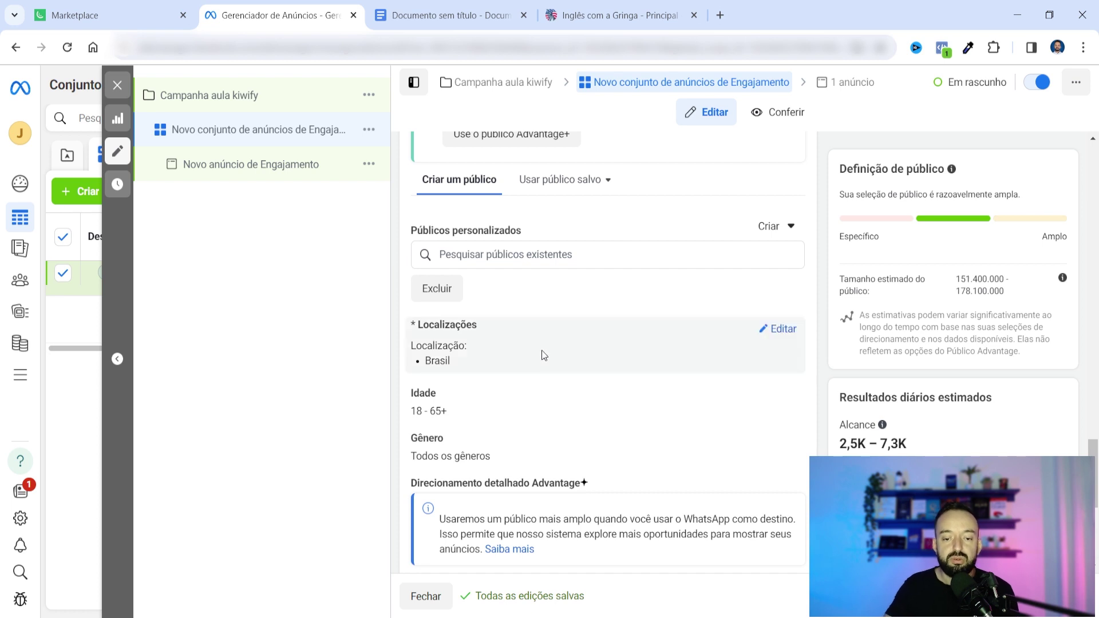
{"action": "scroll", "coordinate": [507, 281], "scroll_direction": "down", "scroll_amount": 1}
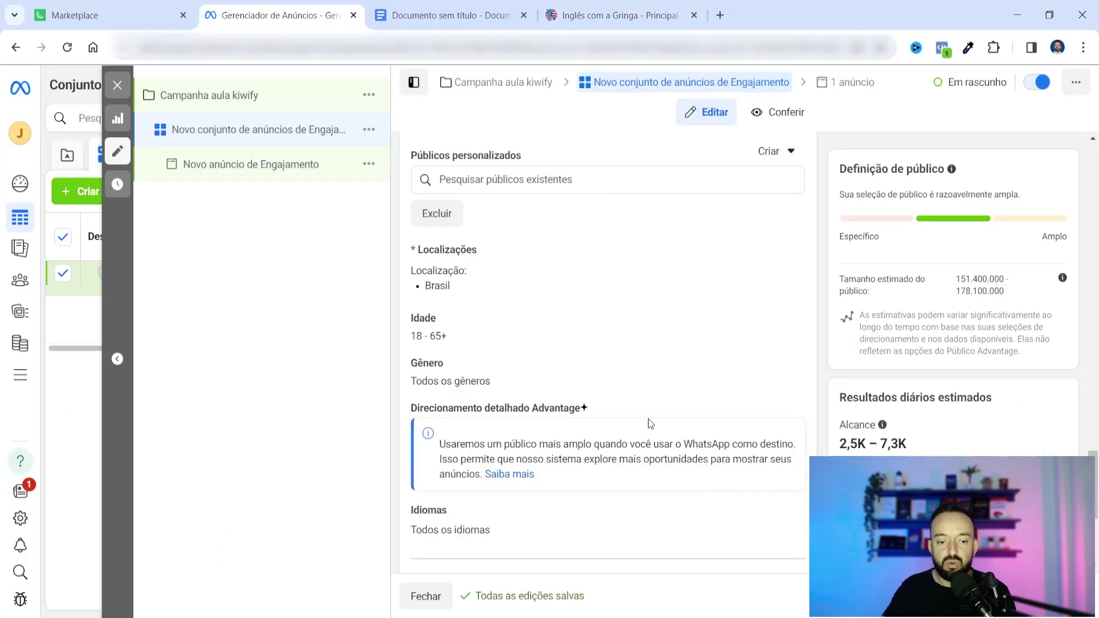
{"action": "mouse_move", "coordinate": [679, 371]}
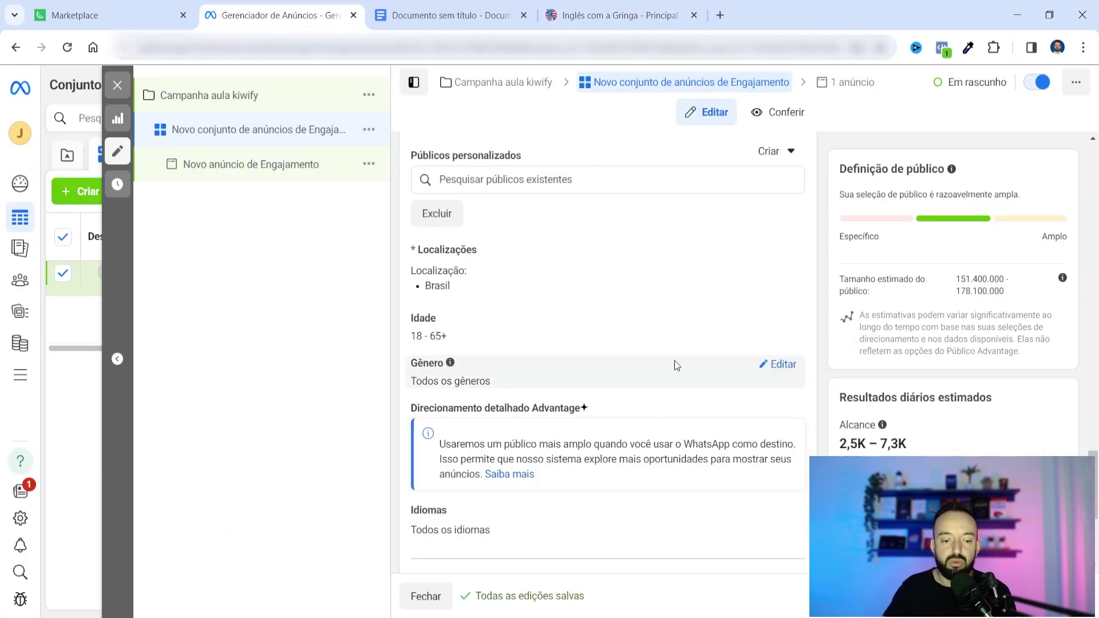
{"action": "left_click", "coordinate": [783, 321]}
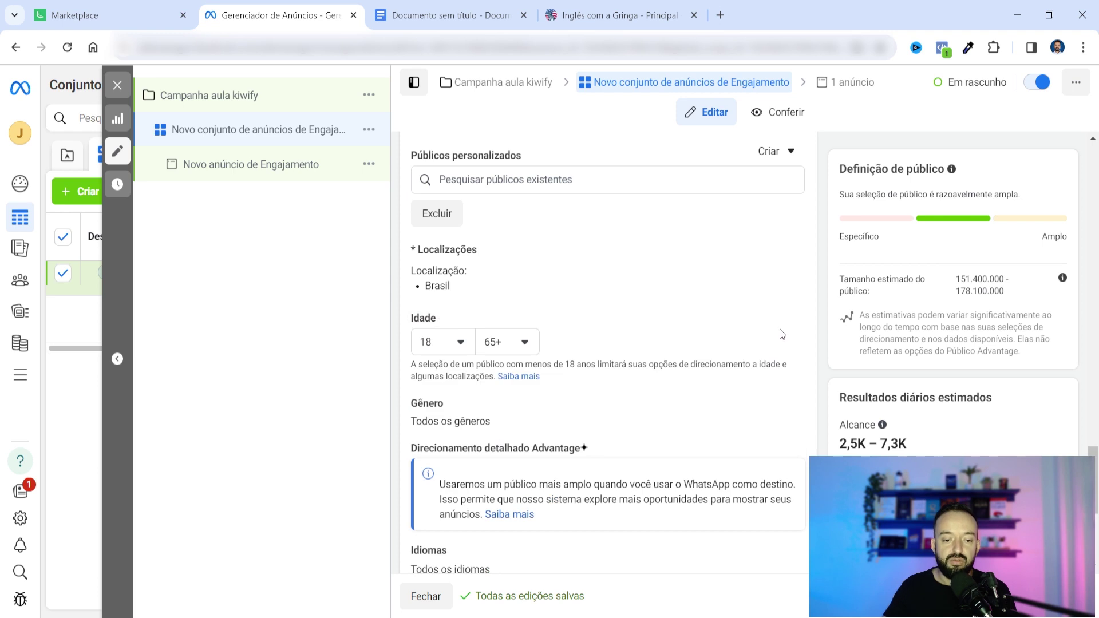
{"action": "left_click", "coordinate": [457, 345]}
{"action": "scroll", "coordinate": [450, 490], "scroll_direction": "down", "scroll_amount": 2}
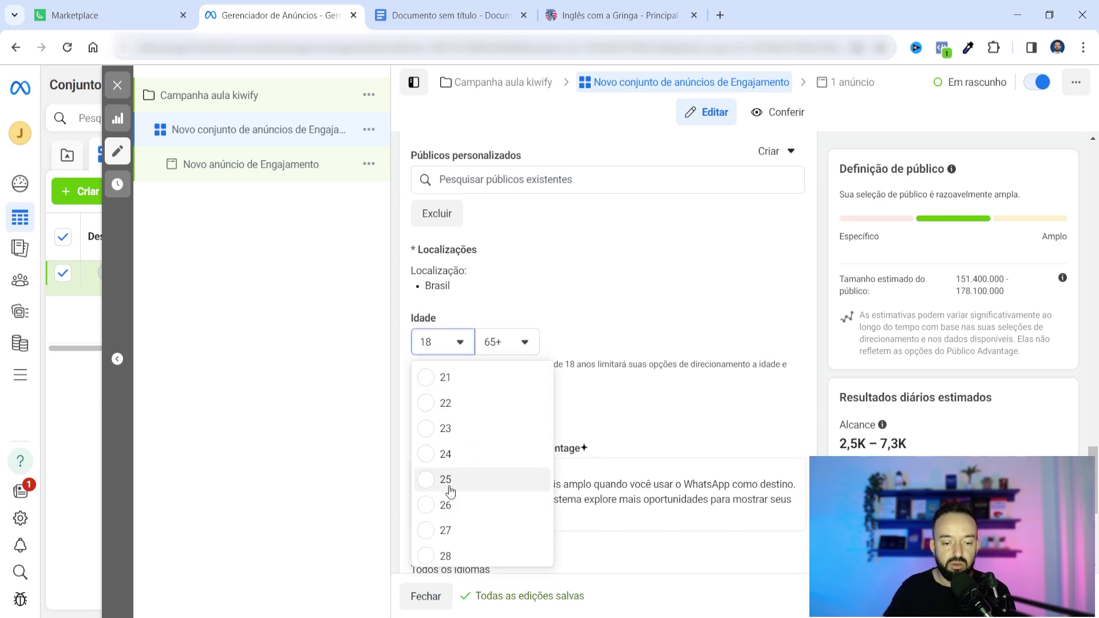
{"action": "left_click", "coordinate": [450, 490]}
{"action": "left_click", "coordinate": [507, 341]}
{"action": "scroll", "coordinate": [521, 455], "scroll_direction": "up", "scroll_amount": 2}
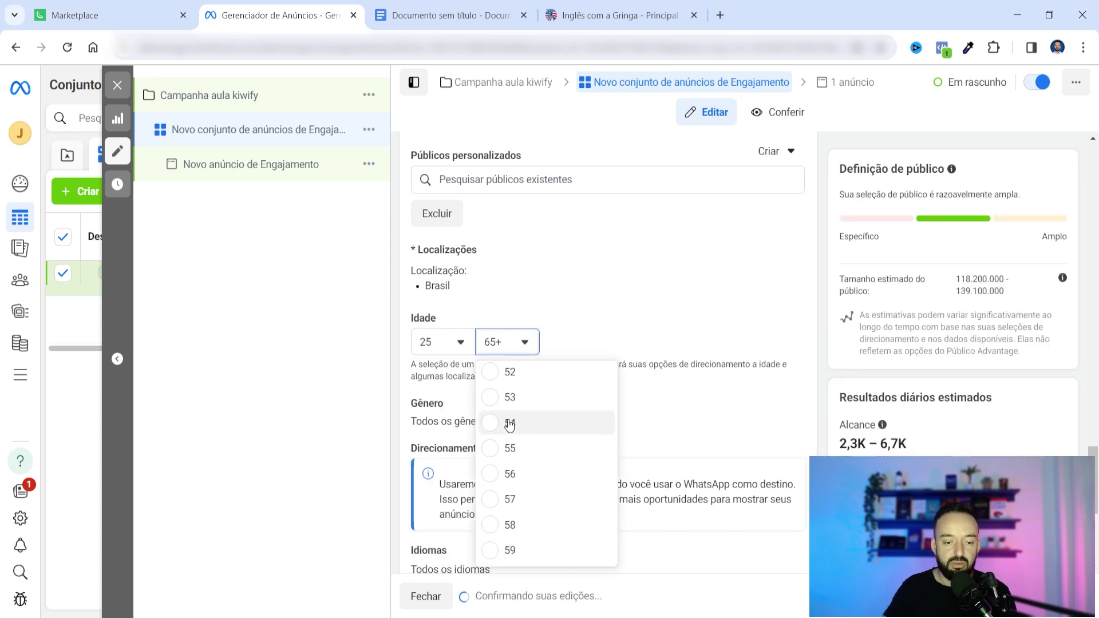
{"action": "scroll", "coordinate": [510, 426], "scroll_direction": "up", "scroll_amount": 6}
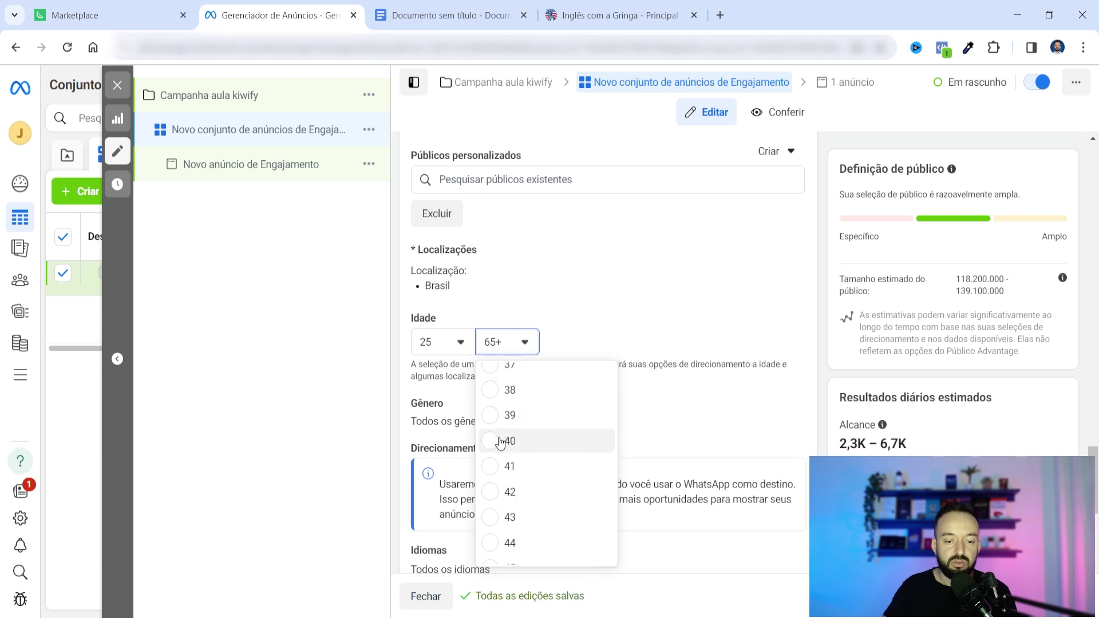
{"action": "left_click", "coordinate": [500, 441]}
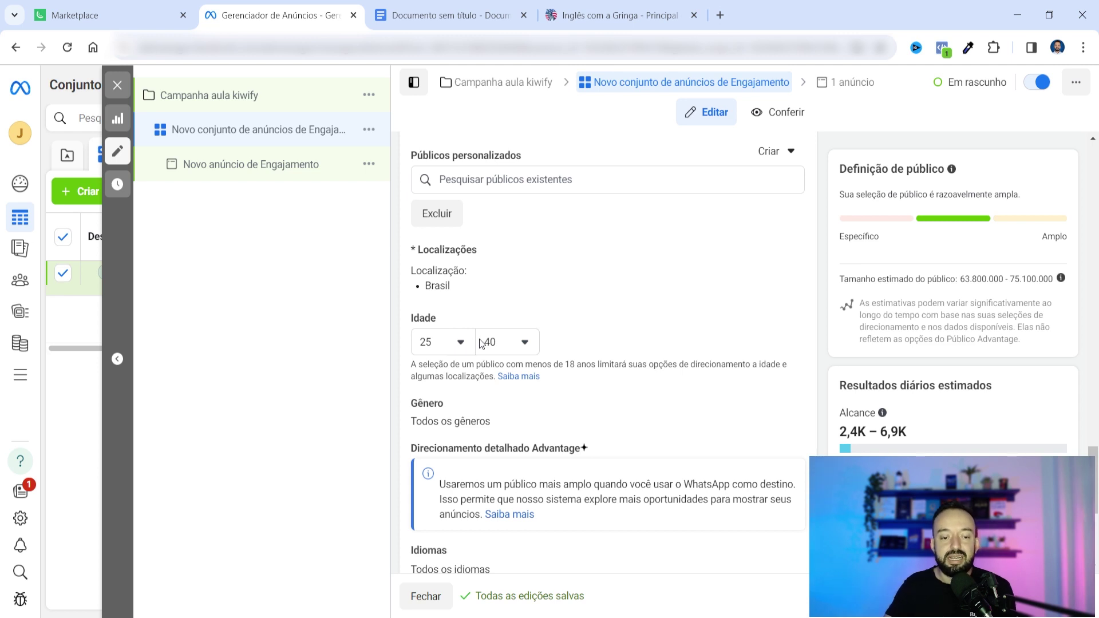
- Try limiting the audience's gender to Mulheres after checking the sales page, and set it back to Todos
{"action": "scroll", "coordinate": [492, 344], "scroll_direction": "down", "scroll_amount": 1}
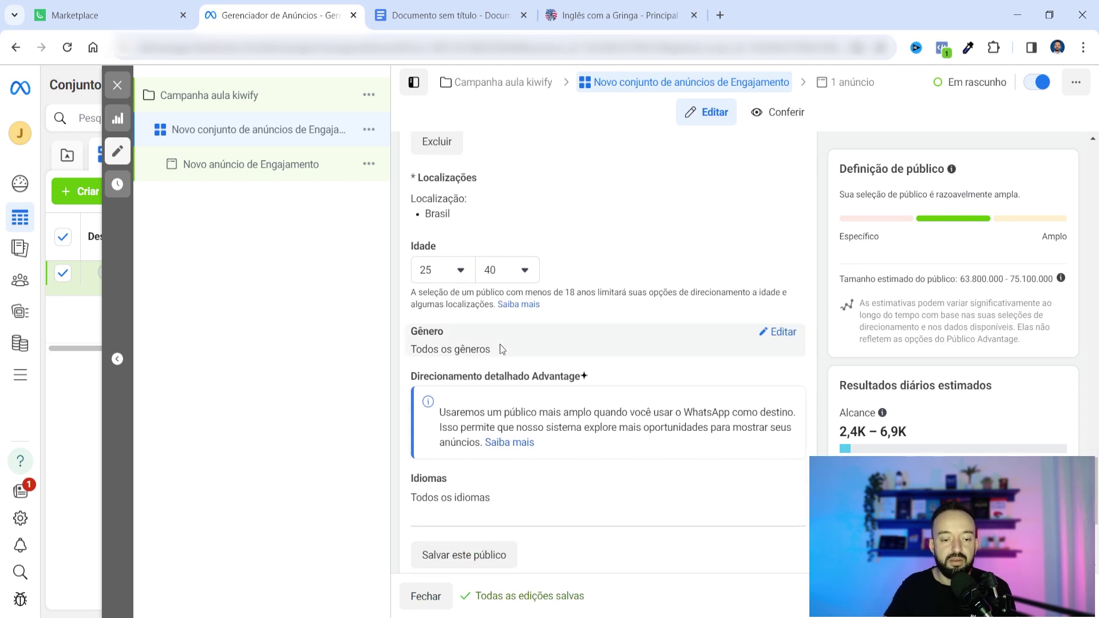
{"action": "left_click", "coordinate": [781, 330]}
{"action": "left_click", "coordinate": [624, 20]}
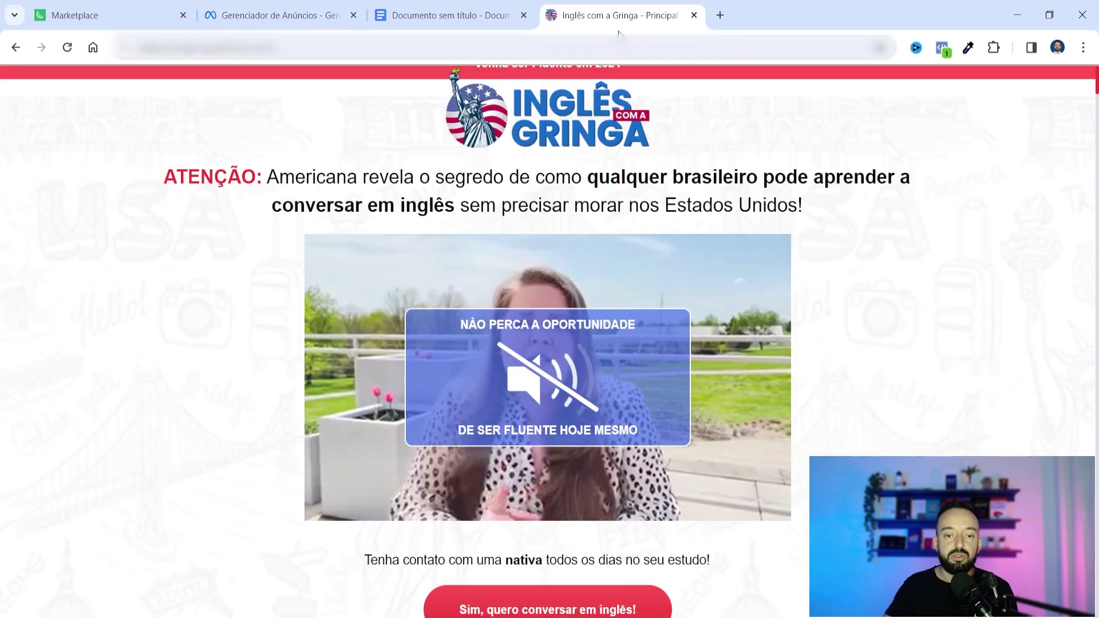
{"action": "left_click", "coordinate": [275, 17]}
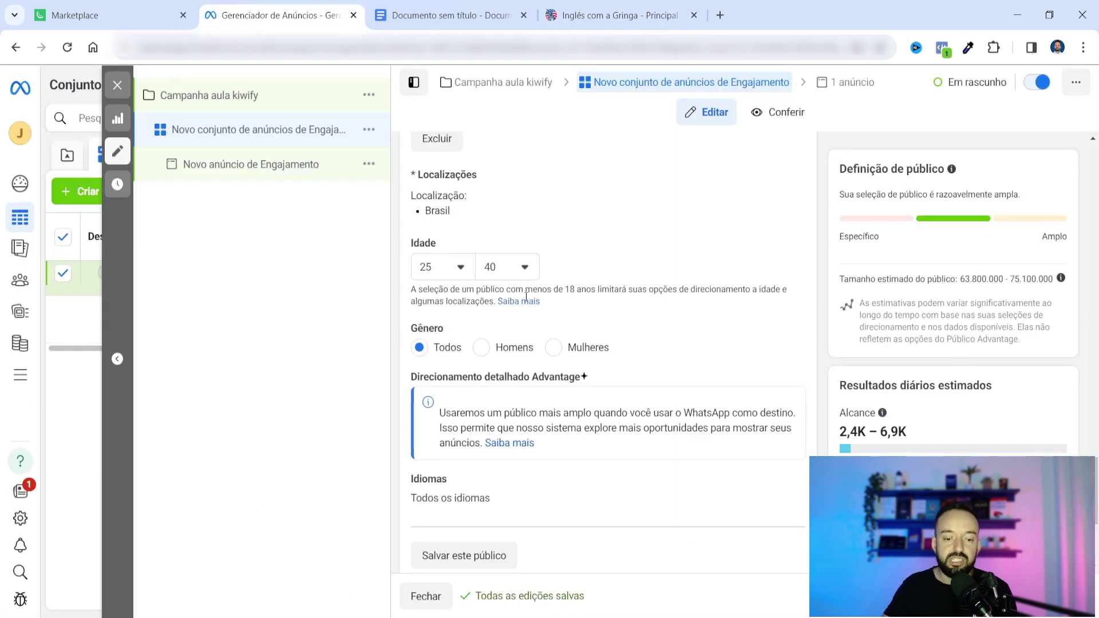
{"action": "left_click", "coordinate": [553, 348]}
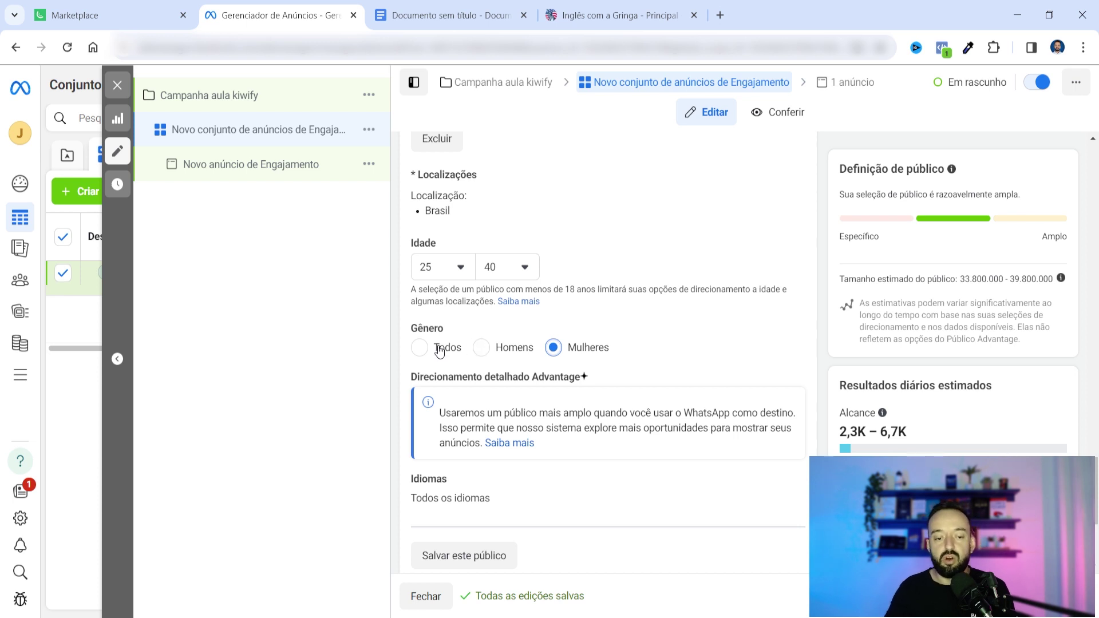
{"action": "left_click", "coordinate": [421, 348]}
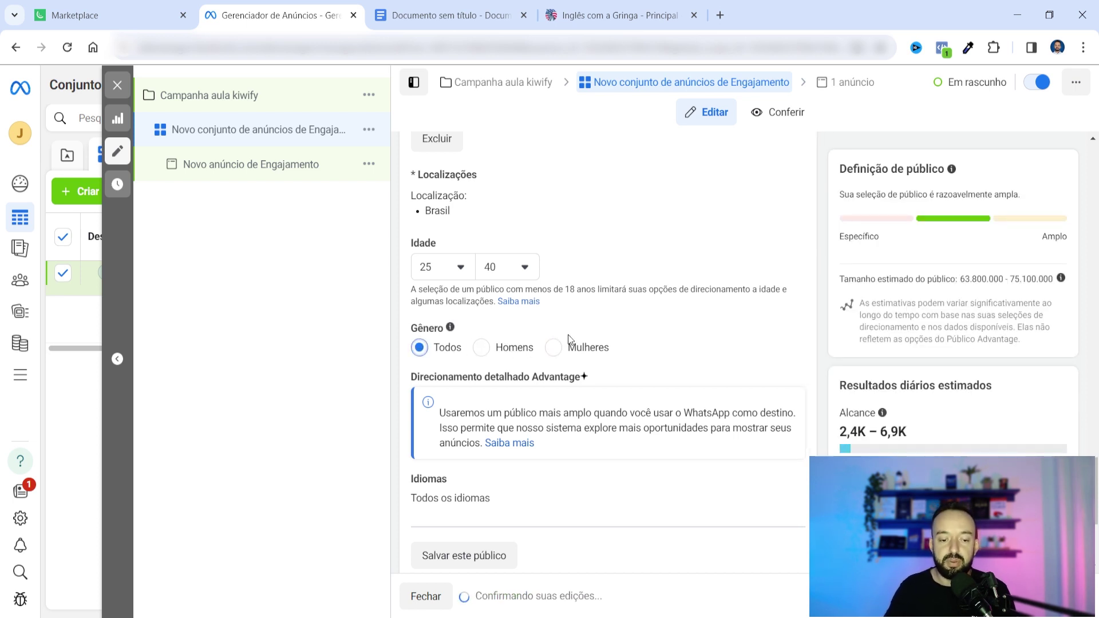
- Review the ad set's audience settings, detailed targeting, languages and placement options
{"action": "scroll", "coordinate": [569, 343], "scroll_direction": "down", "scroll_amount": 3}
{"action": "scroll", "coordinate": [569, 343], "scroll_direction": "up", "scroll_amount": 2}
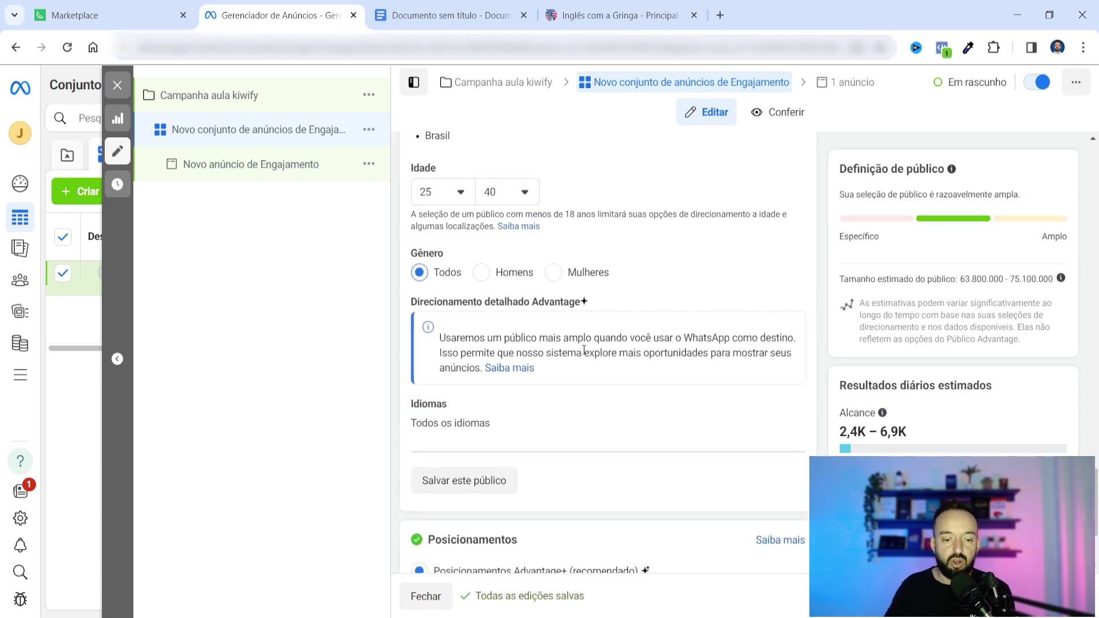
{"action": "scroll", "coordinate": [585, 351], "scroll_direction": "down", "scroll_amount": 3}
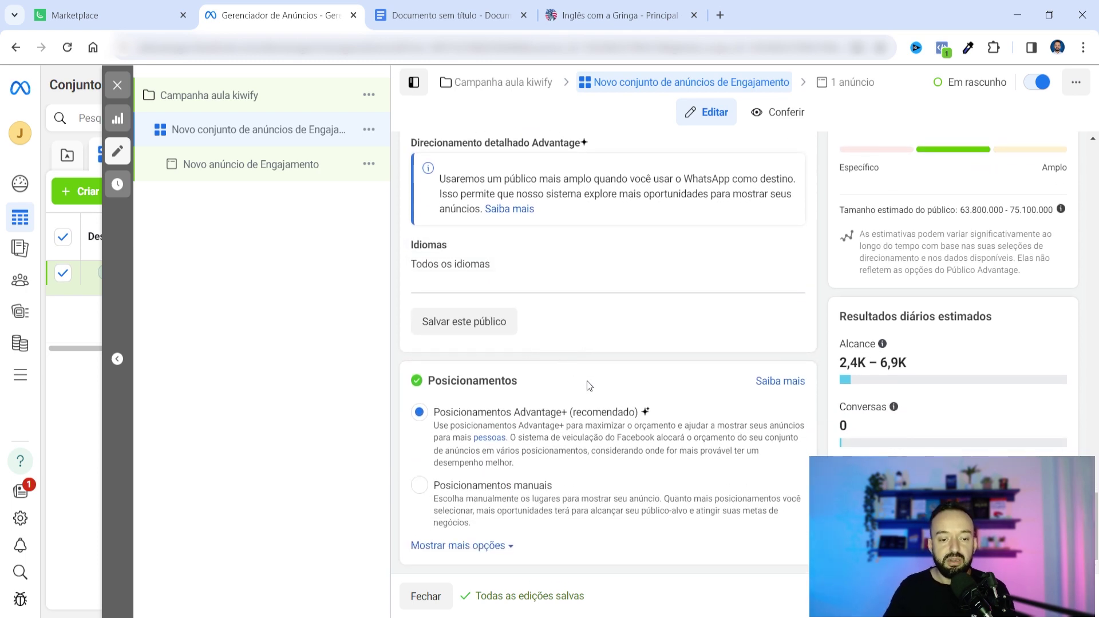
{"action": "scroll", "coordinate": [586, 380], "scroll_direction": "up", "scroll_amount": 3}
{"action": "scroll", "coordinate": [586, 380], "scroll_direction": "down", "scroll_amount": 3}
{"action": "scroll", "coordinate": [586, 383], "scroll_direction": "up", "scroll_amount": 4}
{"action": "scroll", "coordinate": [515, 347], "scroll_direction": "up", "scroll_amount": 3}
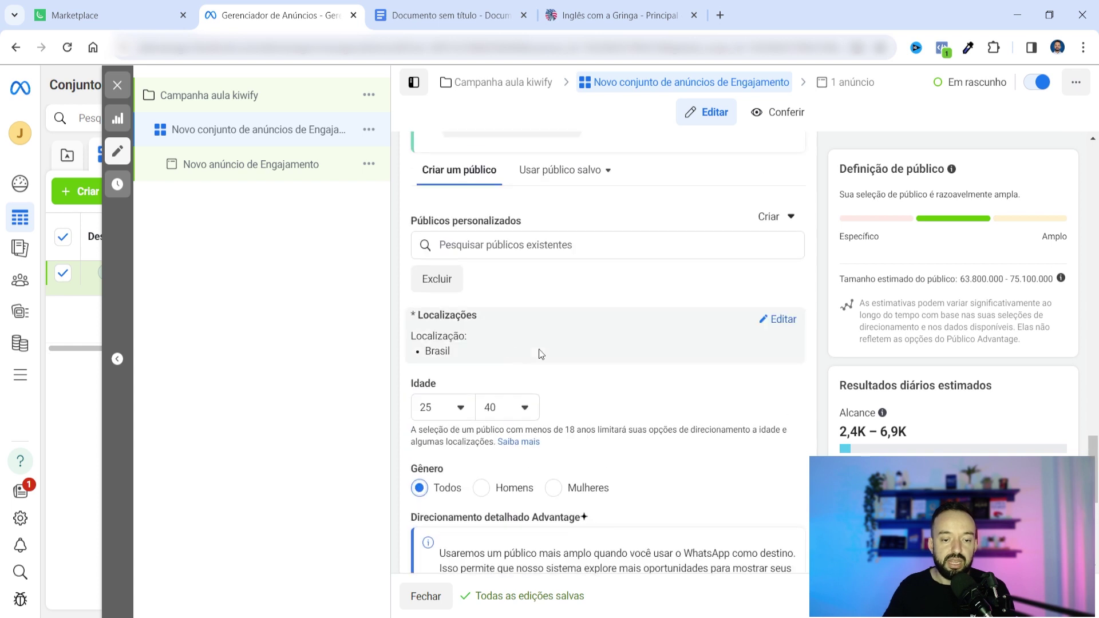
{"action": "scroll", "coordinate": [495, 406], "scroll_direction": "down", "scroll_amount": 2}
{"action": "scroll", "coordinate": [501, 401], "scroll_direction": "down", "scroll_amount": 5}
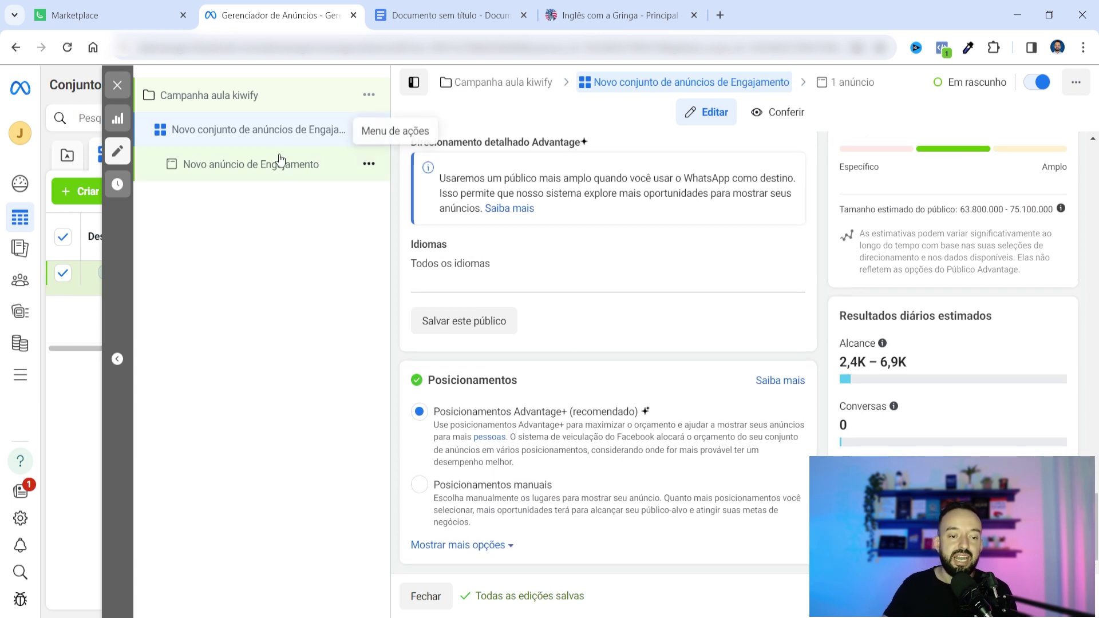
- Open the engagement ad inside the ad set and rename it "anuncio 01"
{"action": "left_click", "coordinate": [264, 167]}
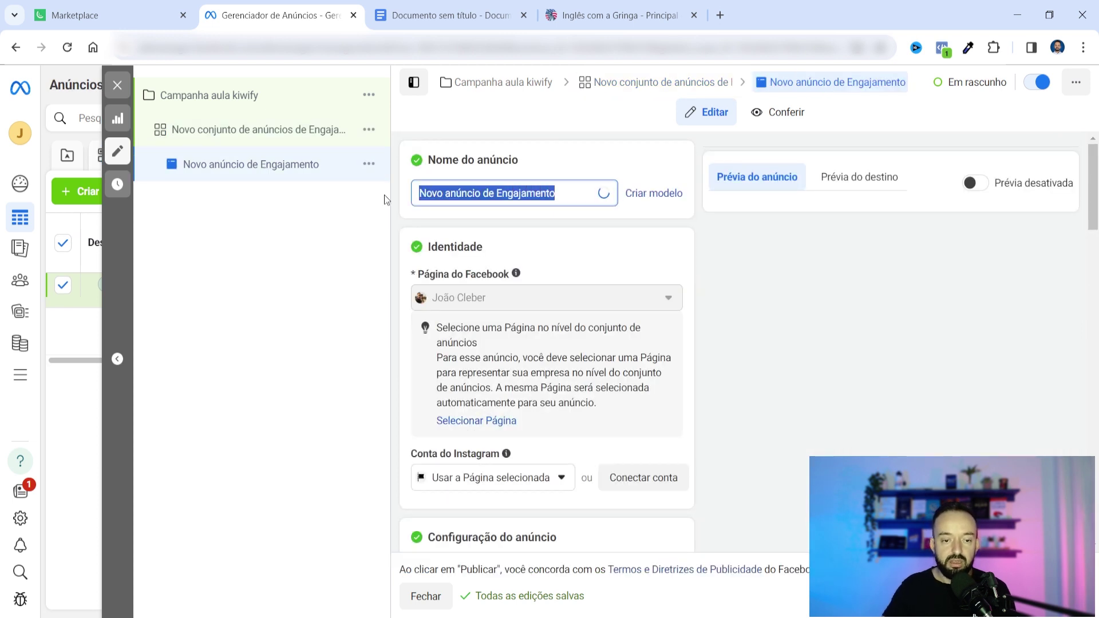
{"action": "type", "text": "o"}
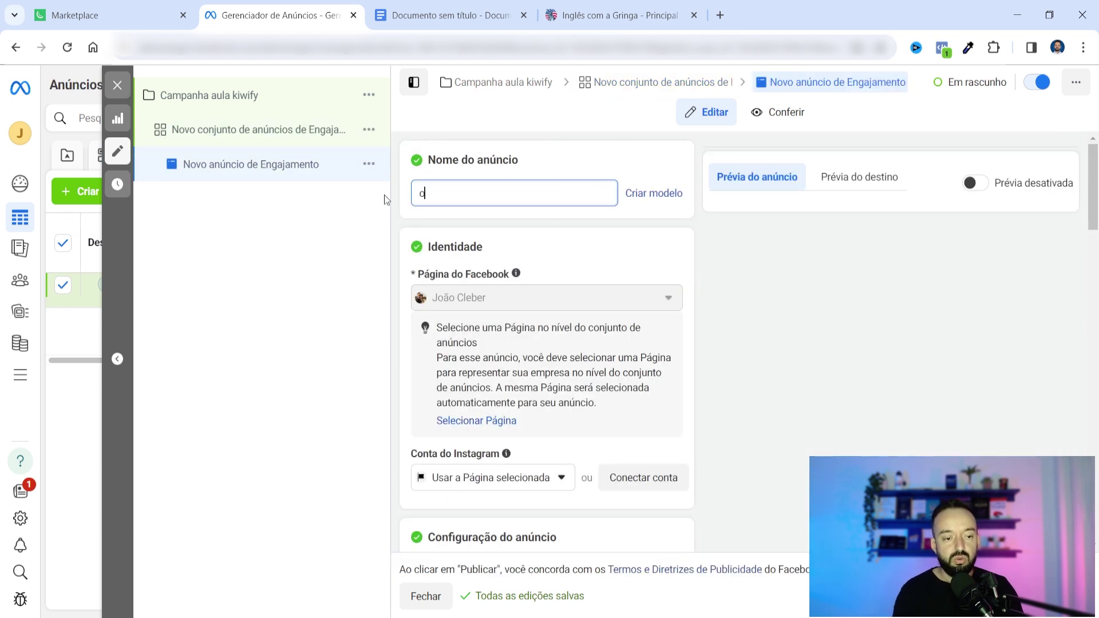
{"action": "key", "text": "BackSpace"}
{"action": "type", "text": "anuncio o1"}
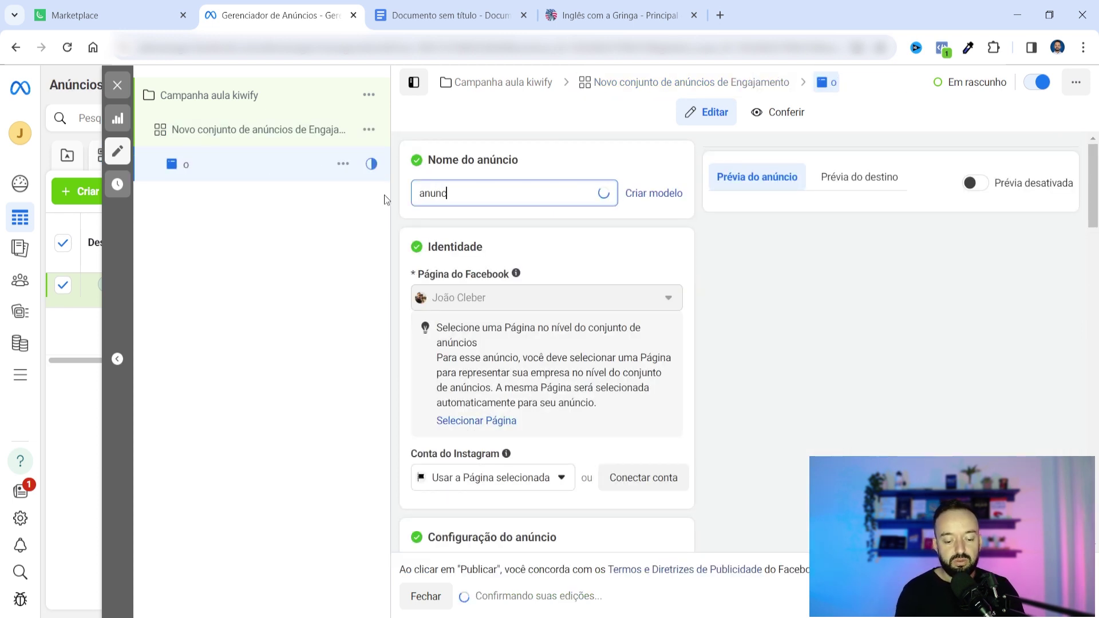
{"action": "key", "text": "BackSpace"}
{"action": "key", "text": "BackSpace"}
{"action": "key", "text": "BackSpace"}
{"action": "key", "text": "BackSpace"}
{"action": "key", "text": "BackSpace"}
{"action": "key", "text": "BackSpace"}
{"action": "key", "text": "BackSpace"}
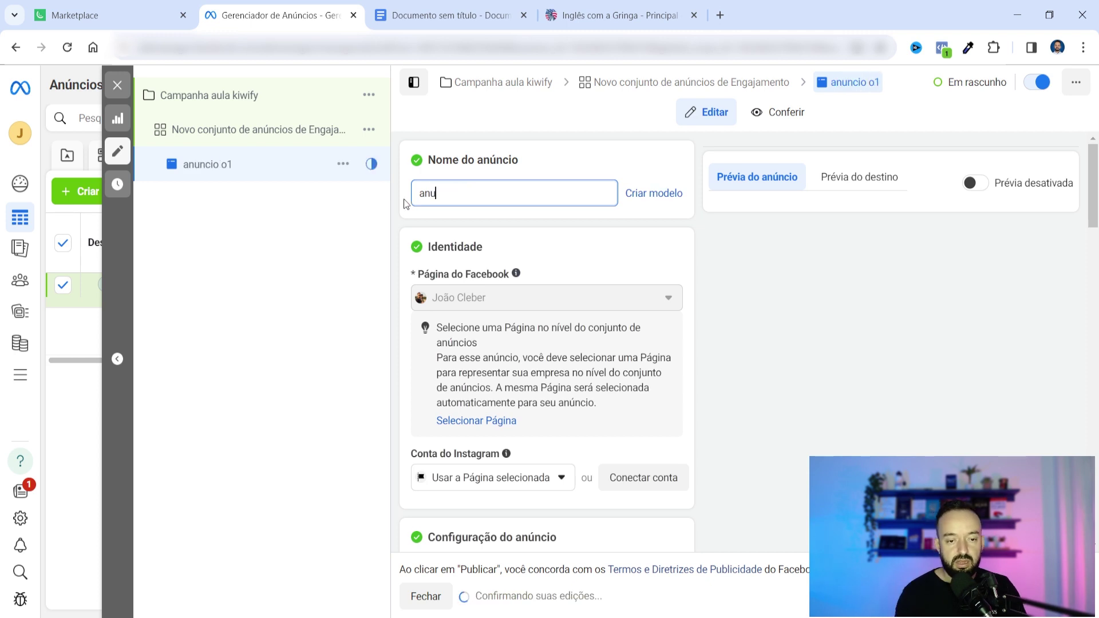
{"action": "type", "text": "ncio 01"}
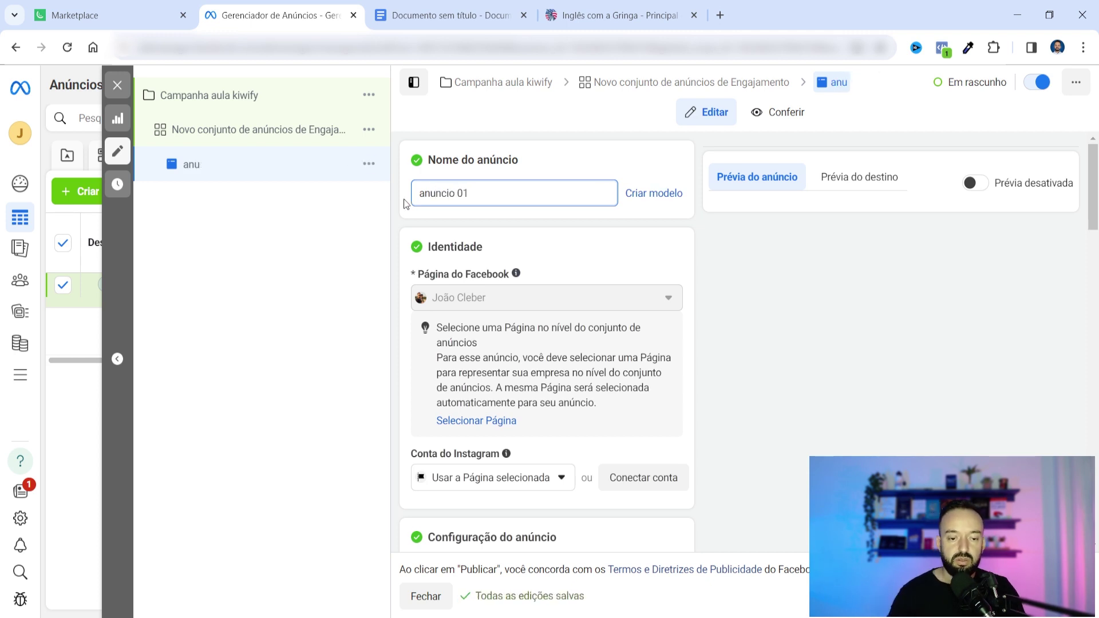
{"action": "left_click", "coordinate": [441, 208]}
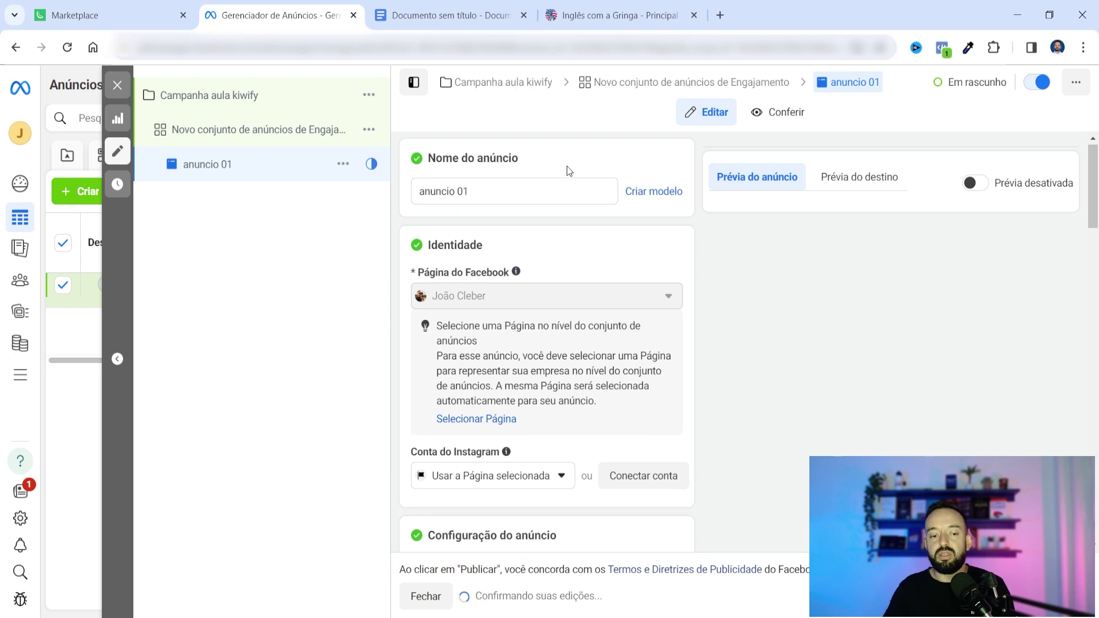
- Review the ad's identity, Instagram account, format and creative settings
{"action": "scroll", "coordinate": [526, 183], "scroll_direction": "down", "scroll_amount": 3}
{"action": "scroll", "coordinate": [491, 194], "scroll_direction": "up", "scroll_amount": 3}
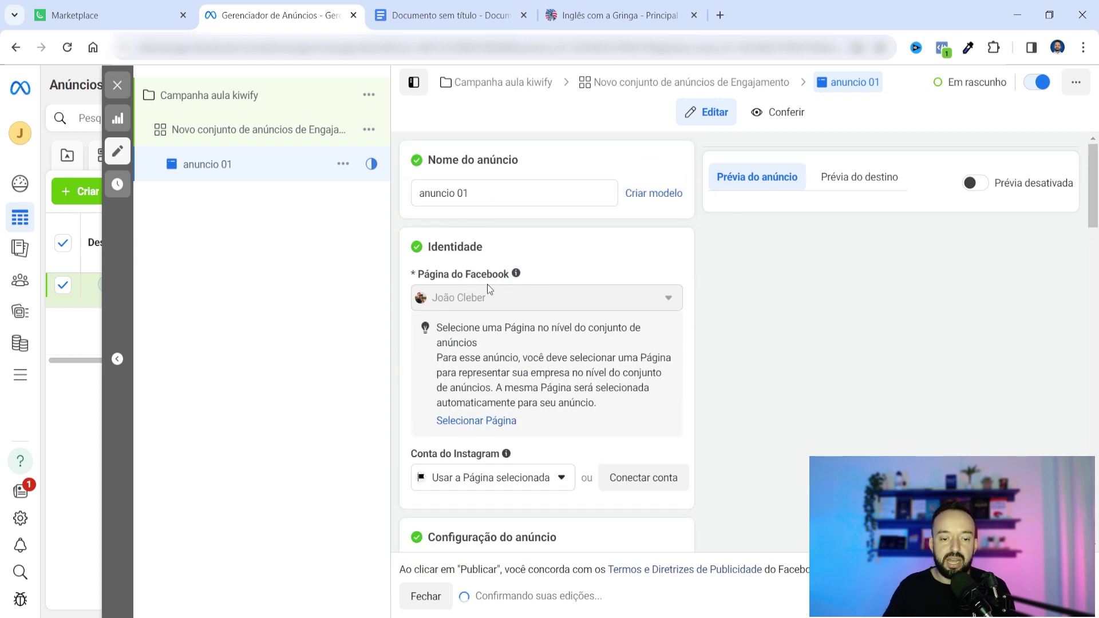
{"action": "scroll", "coordinate": [493, 291], "scroll_direction": "down", "scroll_amount": 1}
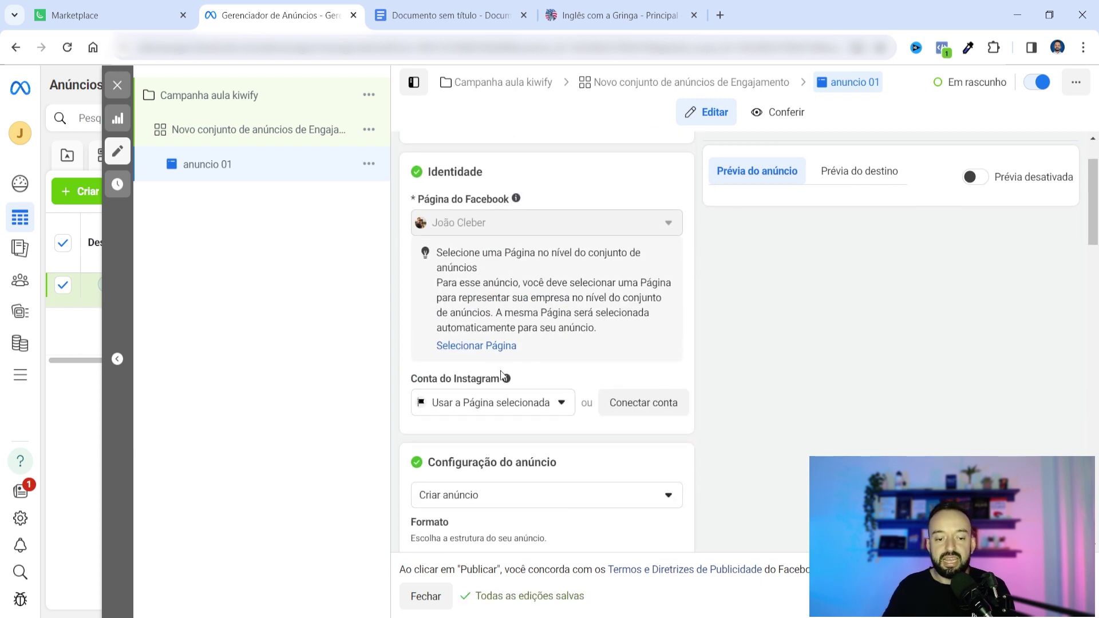
{"action": "scroll", "coordinate": [500, 372], "scroll_direction": "down", "scroll_amount": 1}
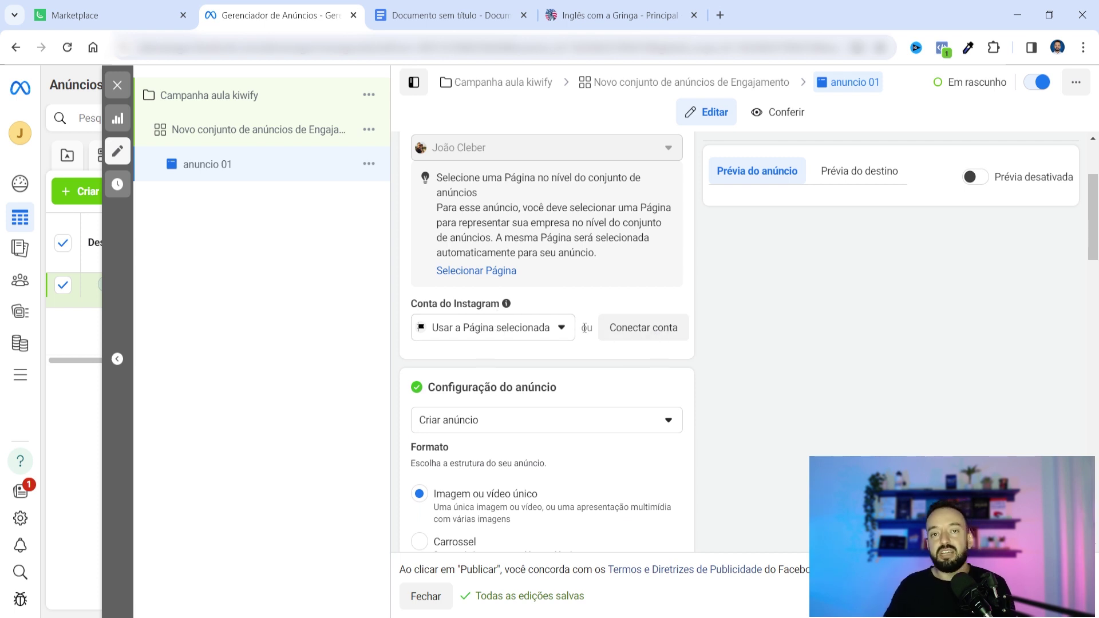
{"action": "scroll", "coordinate": [558, 309], "scroll_direction": "up", "scroll_amount": 1}
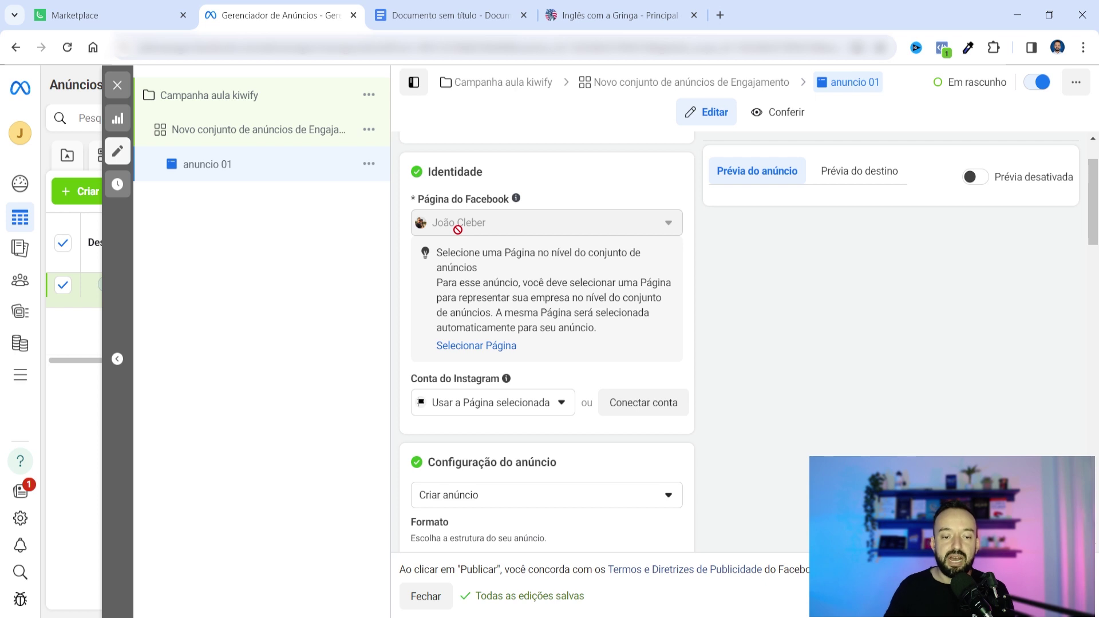
{"action": "scroll", "coordinate": [545, 280], "scroll_direction": "down", "scroll_amount": 3}
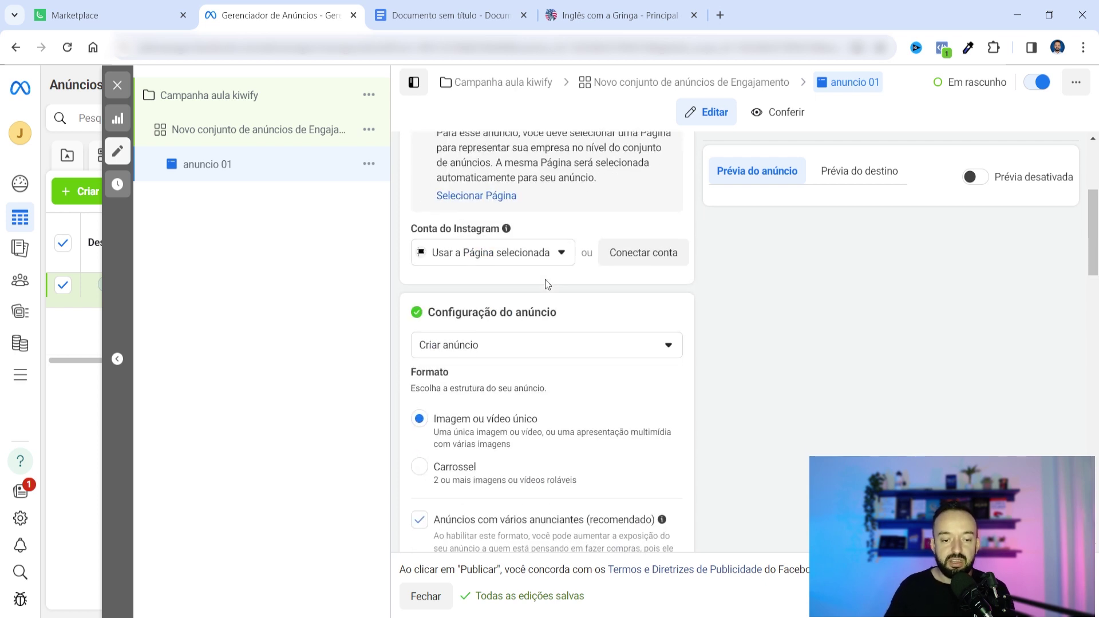
{"action": "scroll", "coordinate": [539, 297], "scroll_direction": "down", "scroll_amount": 3}
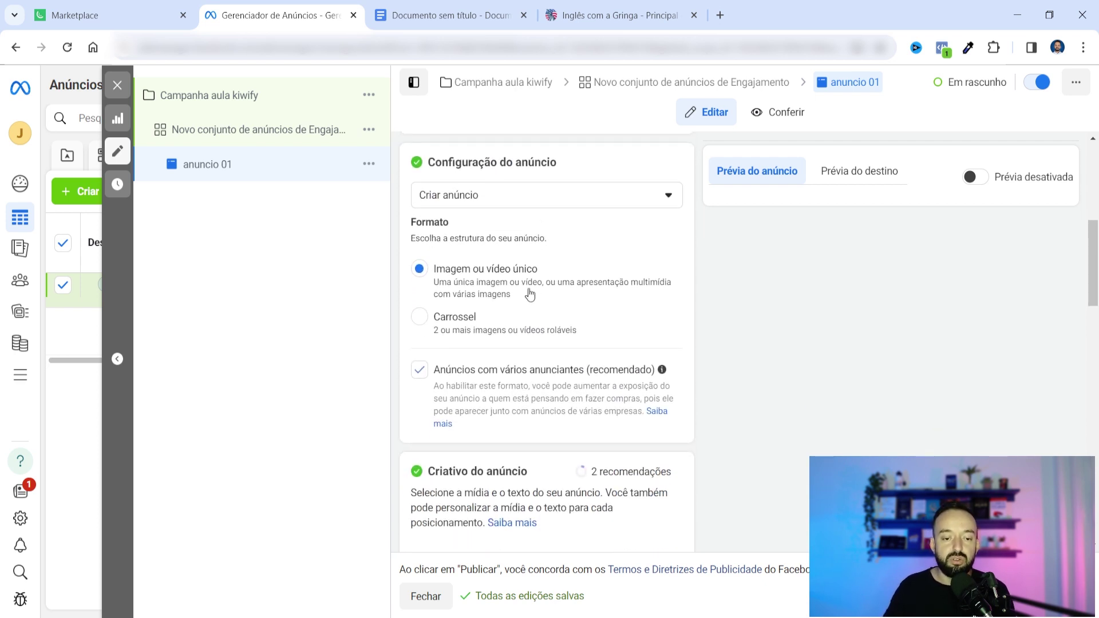
{"action": "scroll", "coordinate": [537, 292], "scroll_direction": "up", "scroll_amount": 1}
{"action": "scroll", "coordinate": [530, 286], "scroll_direction": "down", "scroll_amount": 1}
{"action": "scroll", "coordinate": [513, 282], "scroll_direction": "down", "scroll_amount": 1}
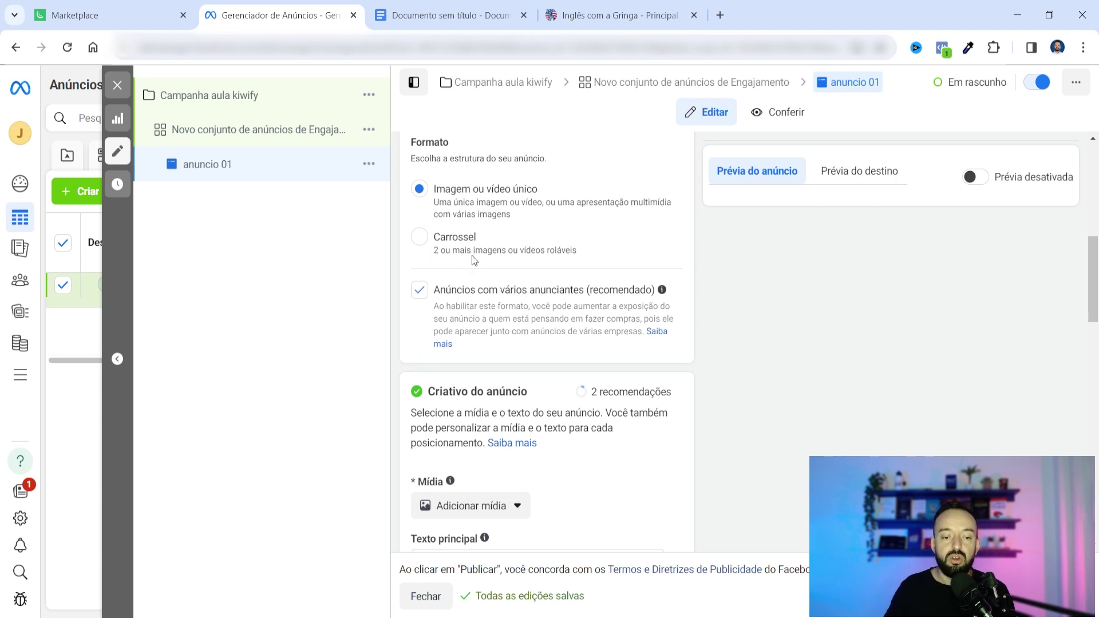
{"action": "scroll", "coordinate": [474, 255], "scroll_direction": "down", "scroll_amount": 2}
{"action": "scroll", "coordinate": [480, 259], "scroll_direction": "down", "scroll_amount": 1}
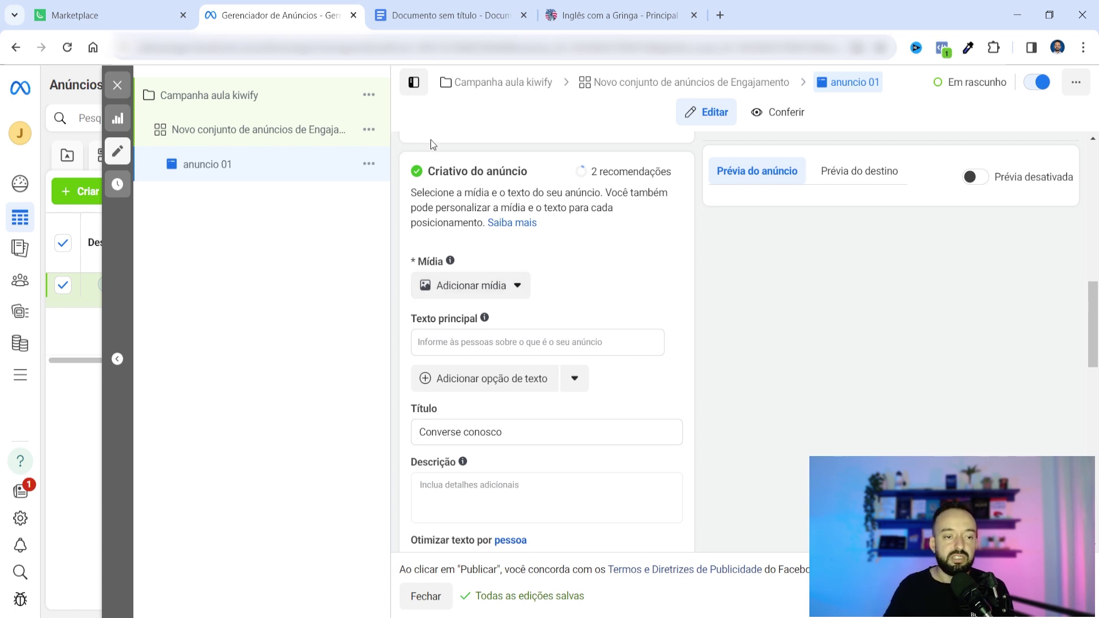
- Switch to the Kiwify Marketplace, open the INGLÊS COM A GRINGA course's Drive link and go to Criativos > Novos Criativos
{"action": "left_click", "coordinate": [124, 7]}
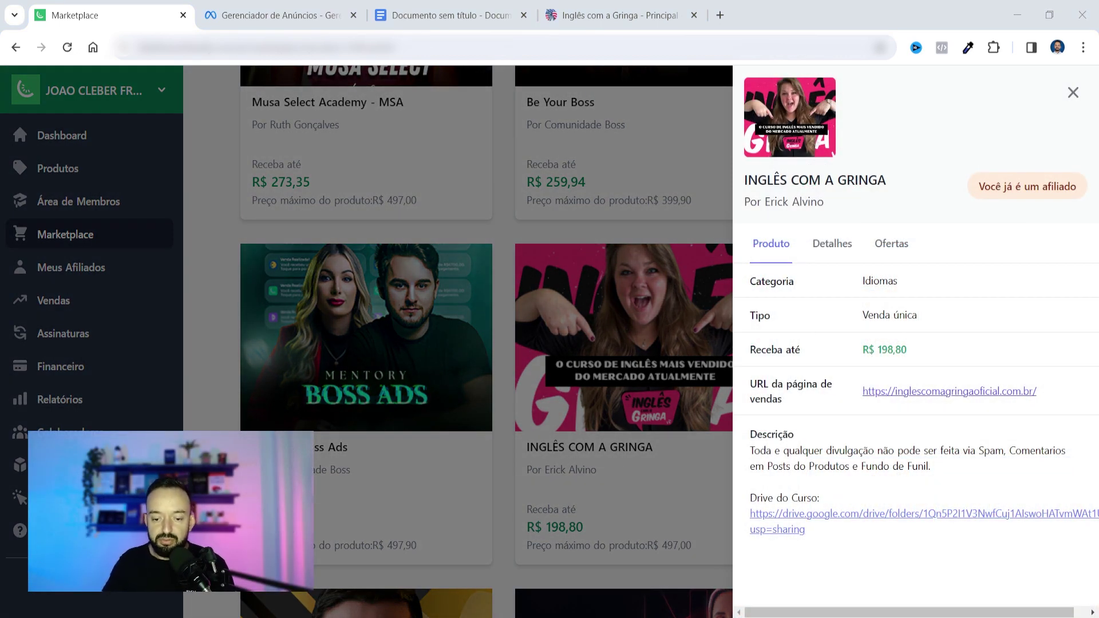
{"action": "left_click", "coordinate": [839, 514]}
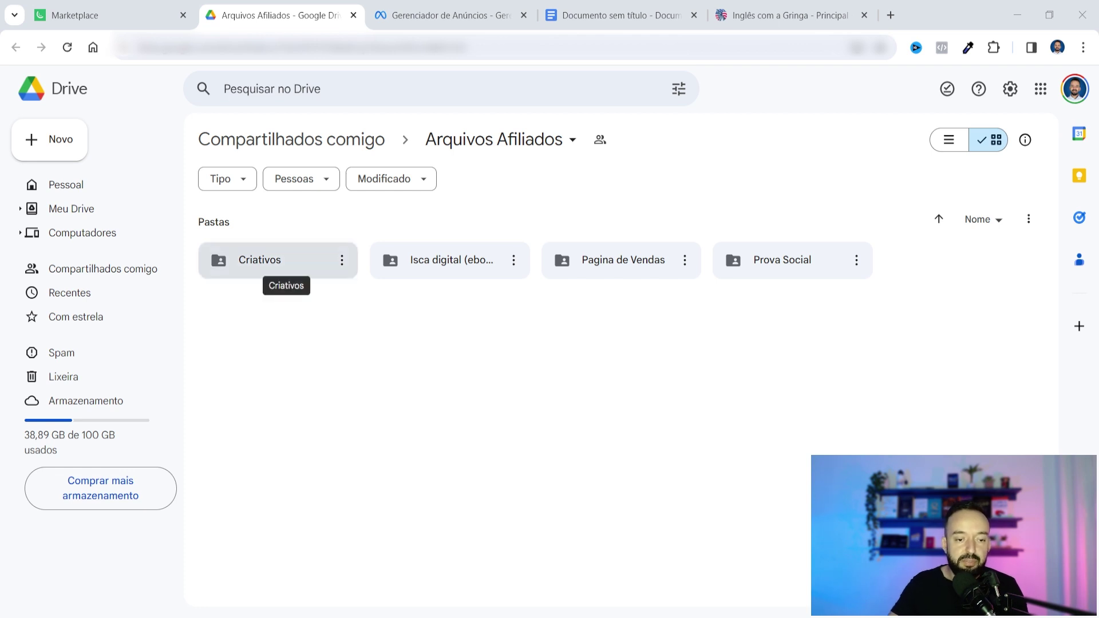
{"action": "double_click", "coordinate": [270, 267]}
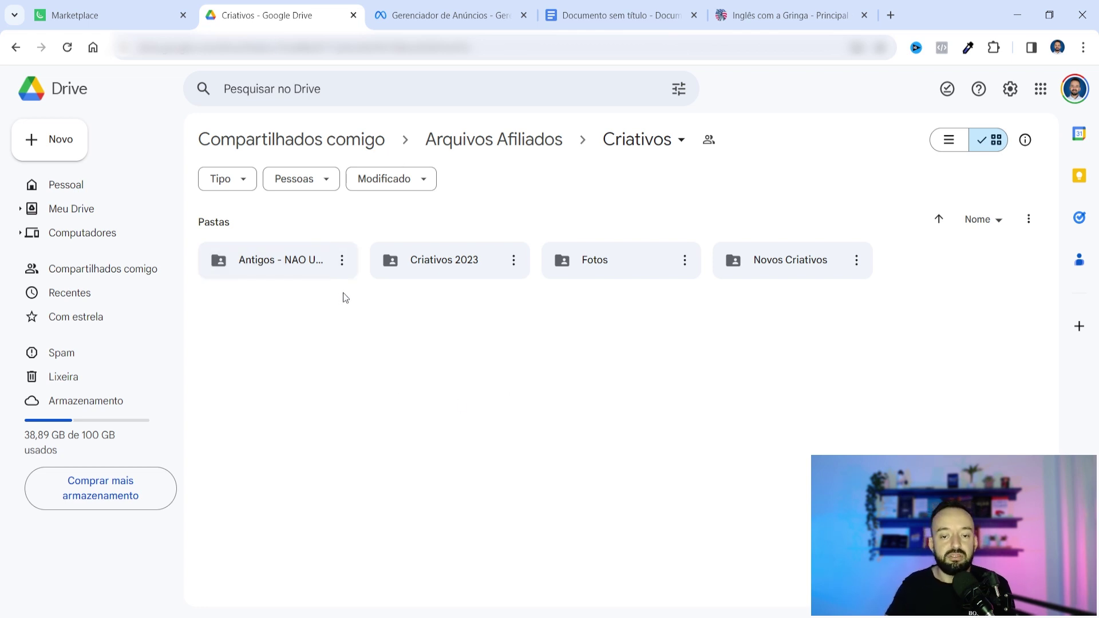
{"action": "double_click", "coordinate": [791, 266]}
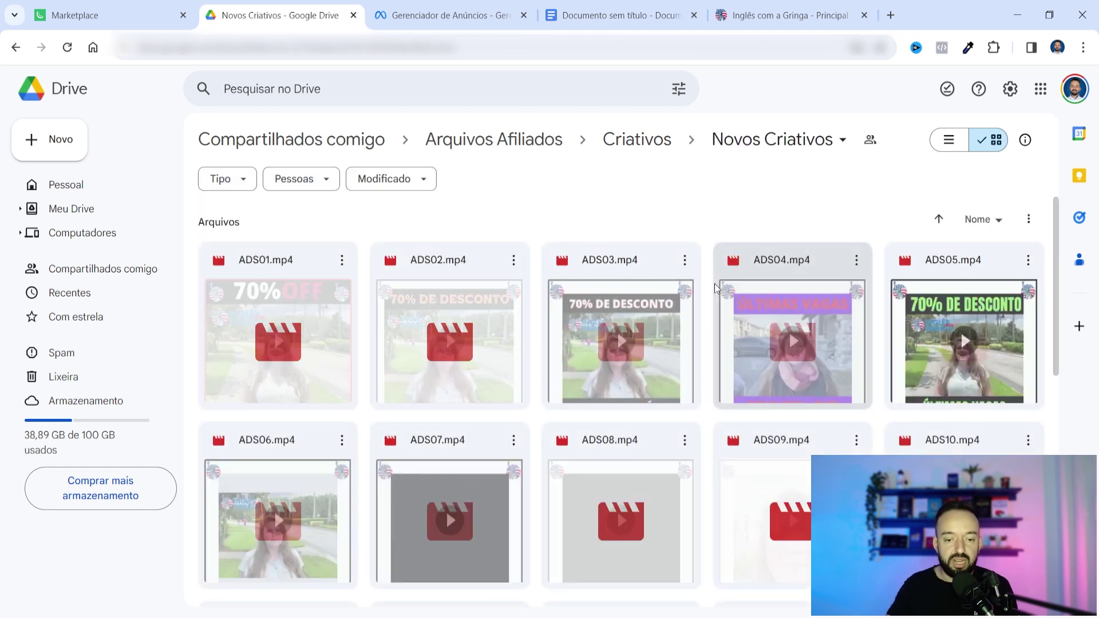
- Browse the creatives in the Novos Criativos folder and download the image ADS16.jpg
{"action": "scroll", "coordinate": [687, 304], "scroll_direction": "down", "scroll_amount": 1}
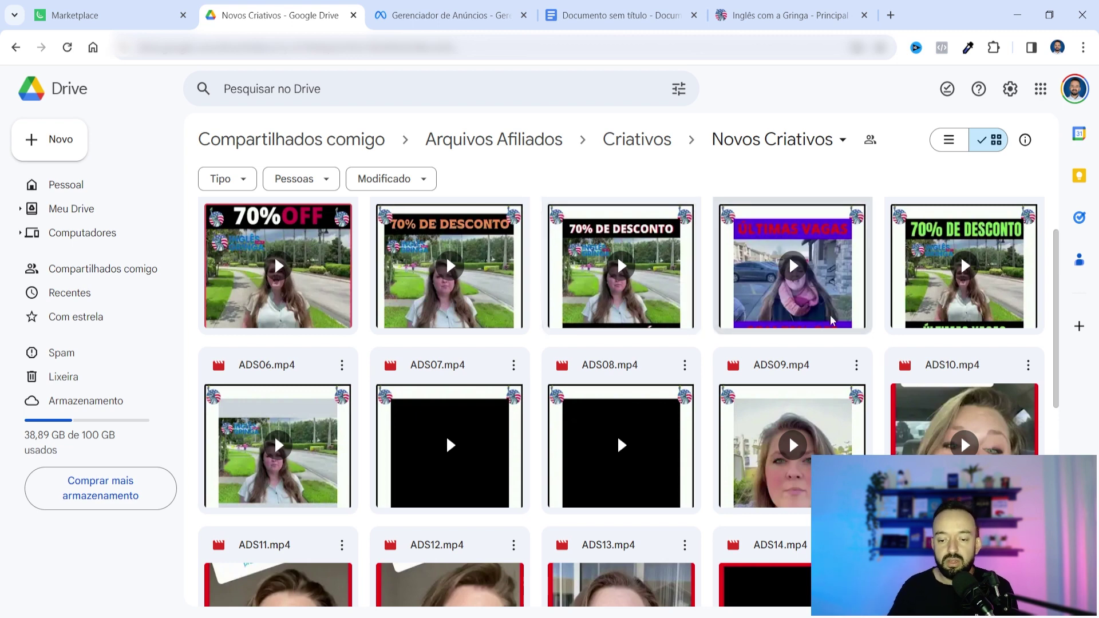
{"action": "scroll", "coordinate": [793, 329], "scroll_direction": "down", "scroll_amount": 6}
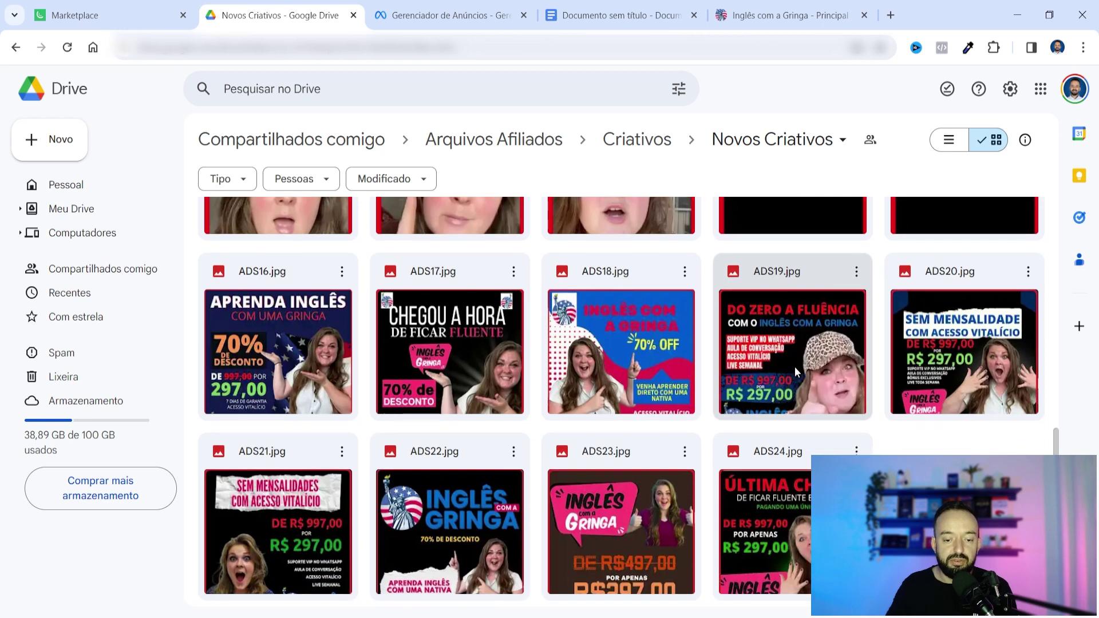
{"action": "scroll", "coordinate": [794, 367], "scroll_direction": "up", "scroll_amount": 8}
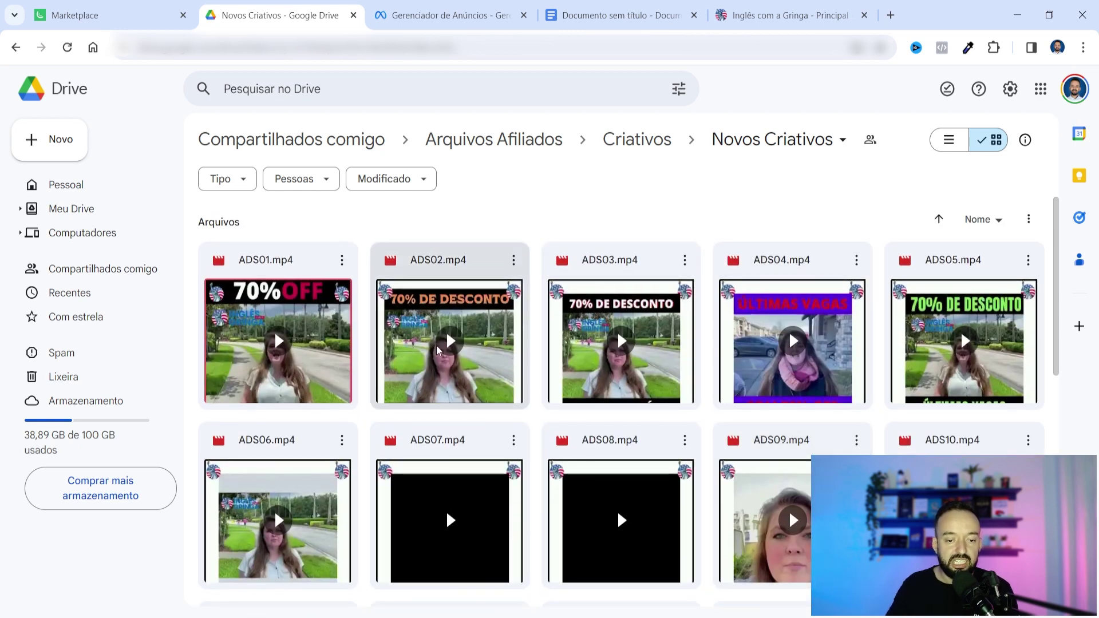
{"action": "scroll", "coordinate": [591, 383], "scroll_direction": "down", "scroll_amount": 9}
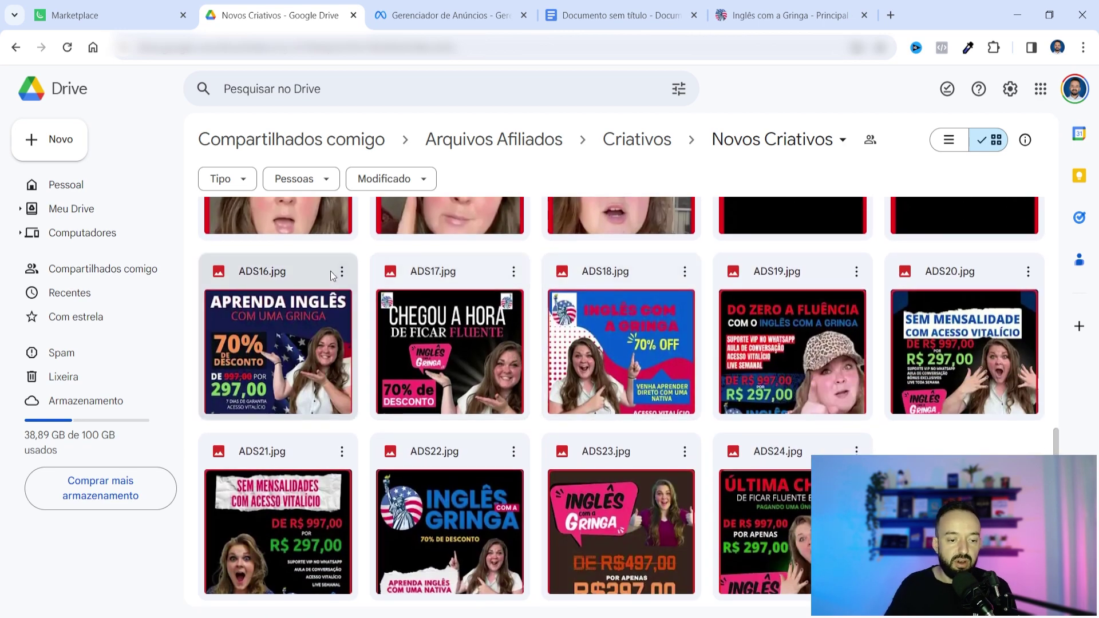
{"action": "left_click", "coordinate": [356, 309]}
{"action": "right_click", "coordinate": [358, 311]}
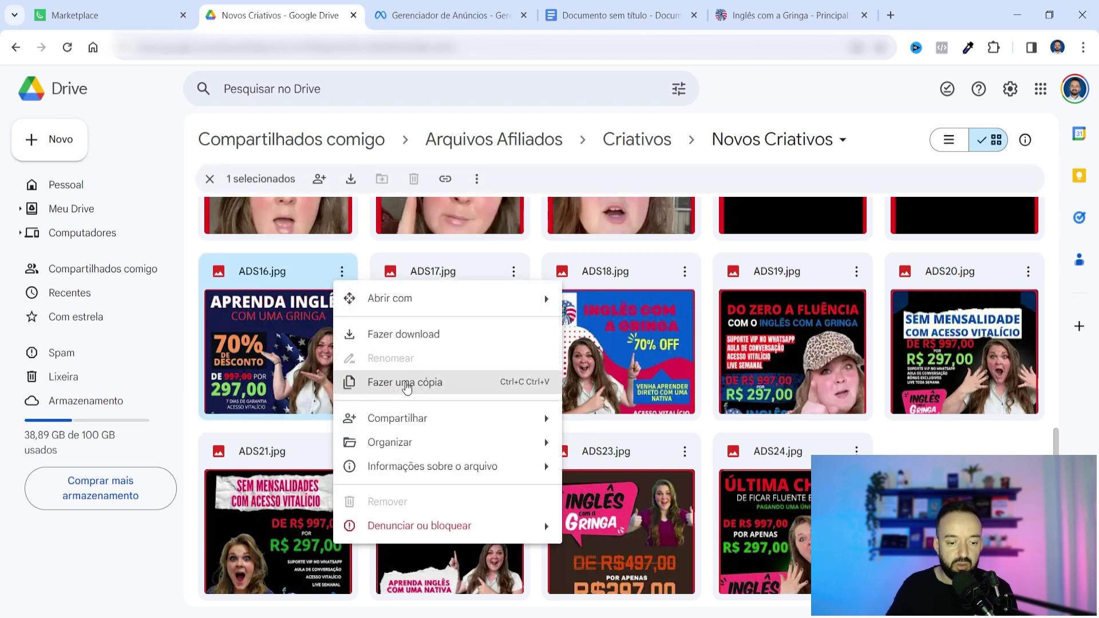
{"action": "left_click", "coordinate": [425, 337]}
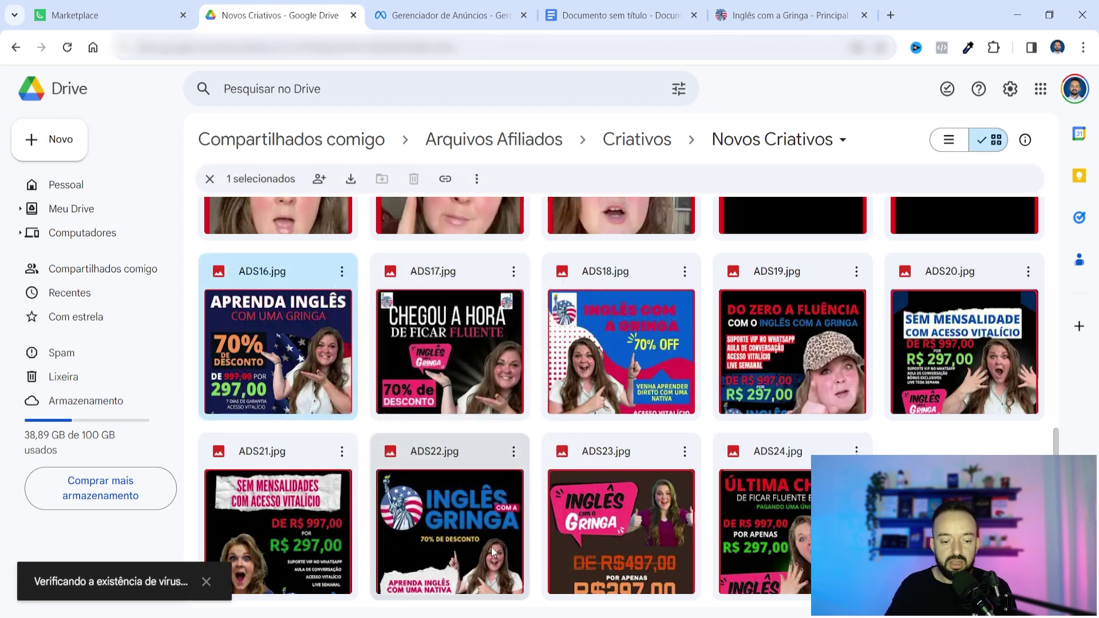
- Download the image ADS22.jpg from the same Drive folder
{"action": "left_click", "coordinate": [513, 451]}
{"action": "left_click", "coordinate": [589, 241]}
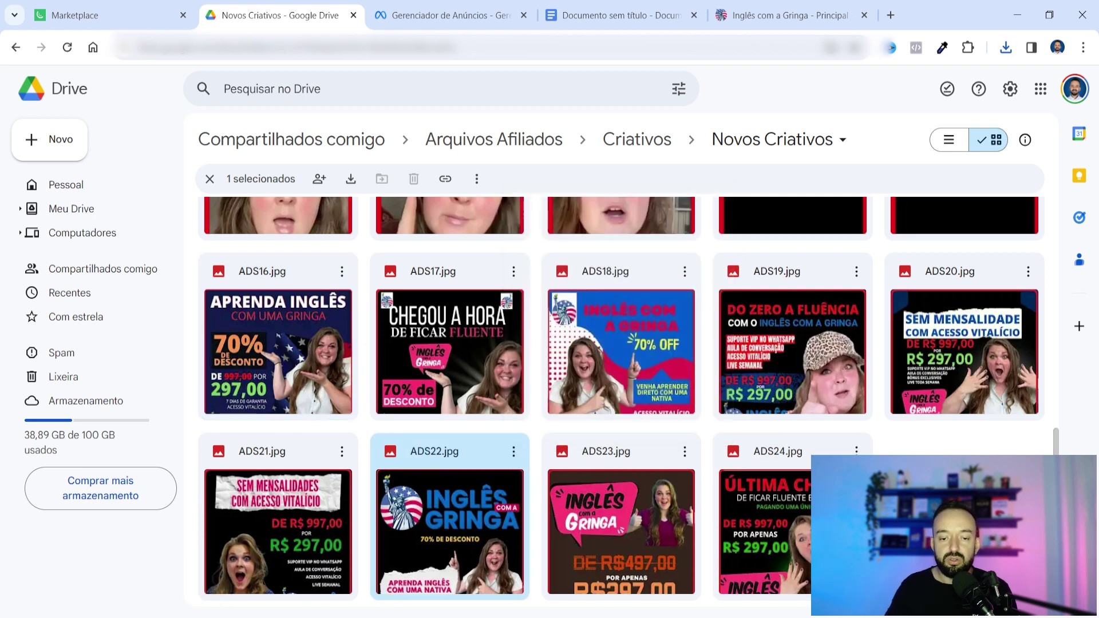
{"action": "scroll", "coordinate": [670, 463], "scroll_direction": "up", "scroll_amount": 5}
{"action": "scroll", "coordinate": [671, 463], "scroll_direction": "up", "scroll_amount": 3}
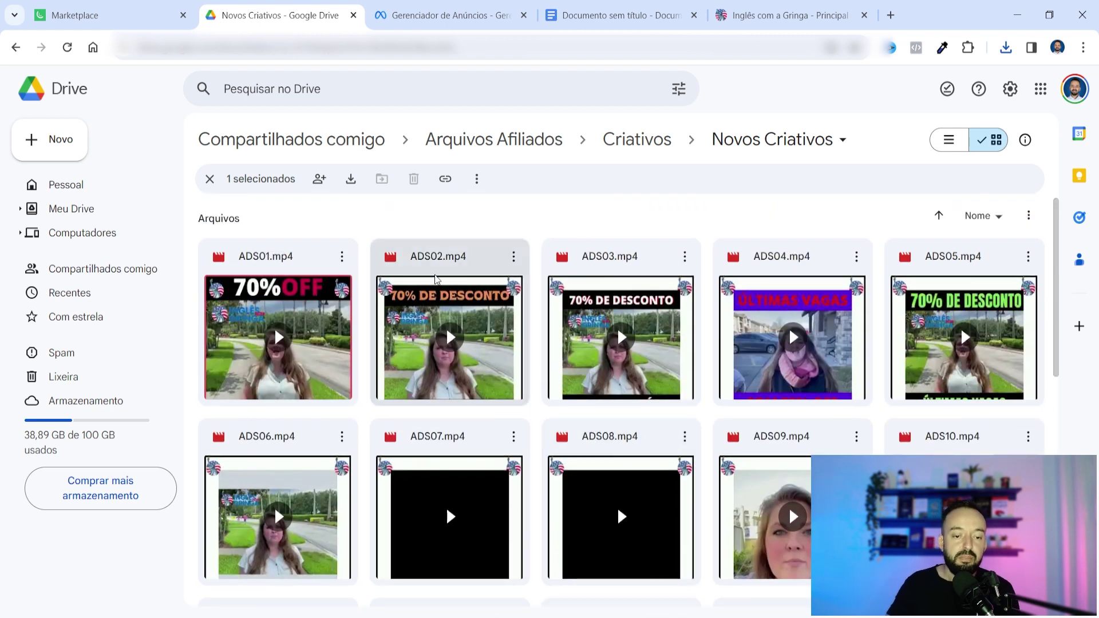
- Switch to the Meta Ads Manager and add the downloaded Inglês com a Gringa 70% discount image as the ad's media
{"action": "left_click", "coordinate": [449, 15]}
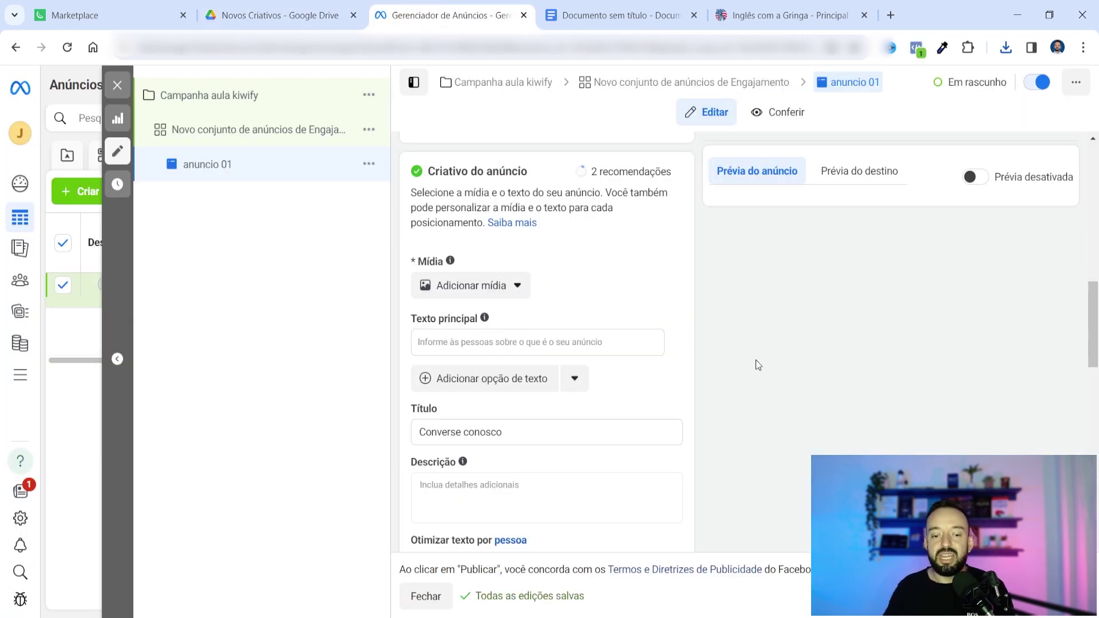
{"action": "left_click", "coordinate": [496, 292]}
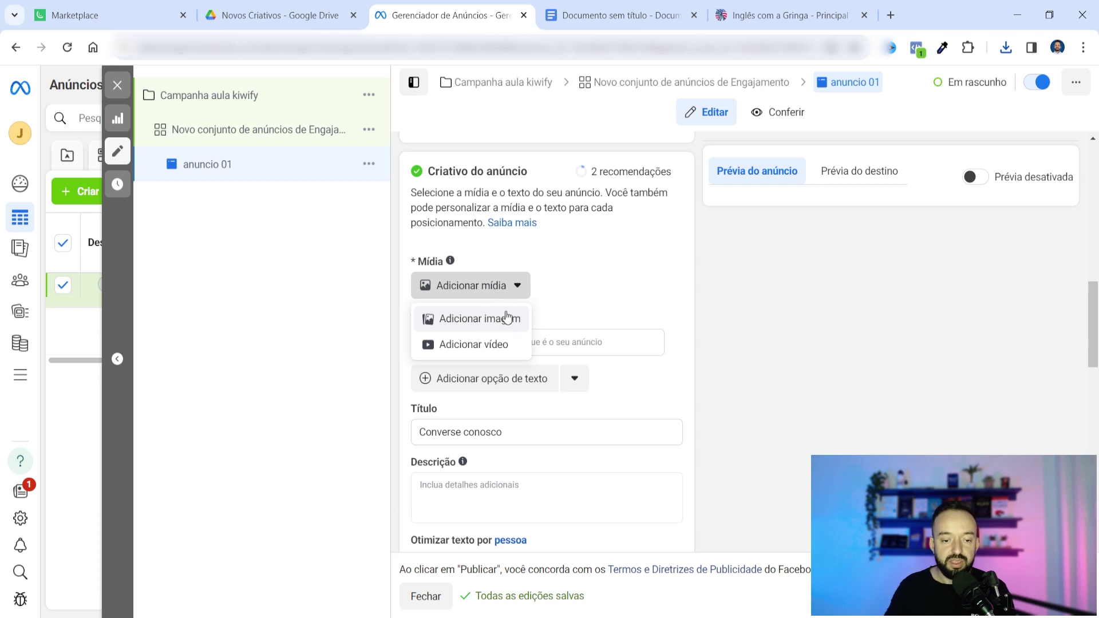
{"action": "left_click", "coordinate": [488, 319]}
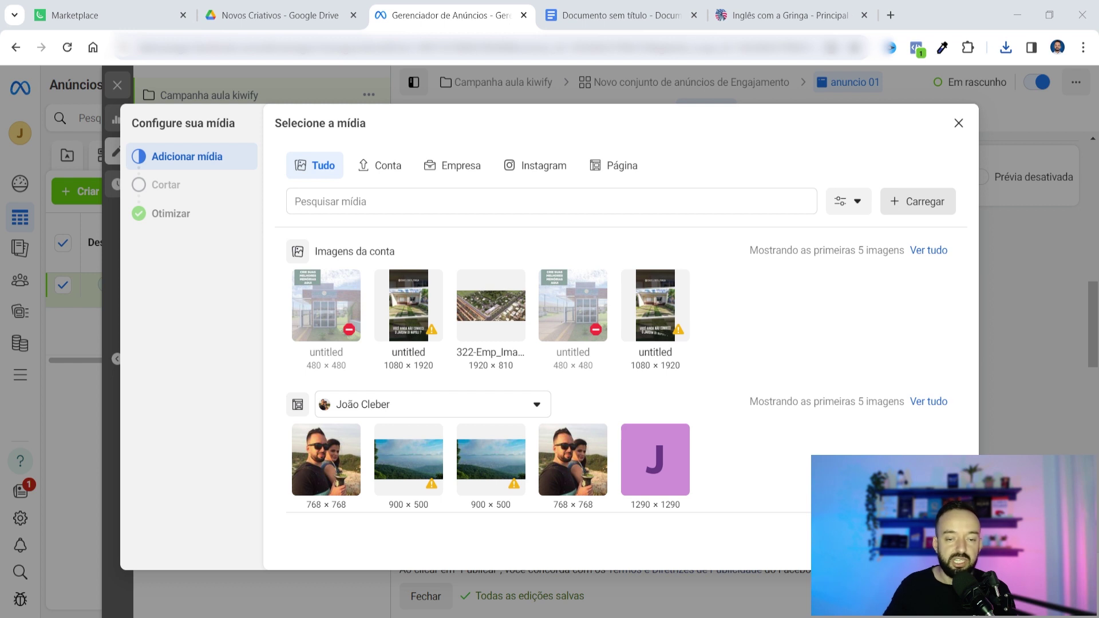
{"action": "double_click", "coordinate": [696, 441]}
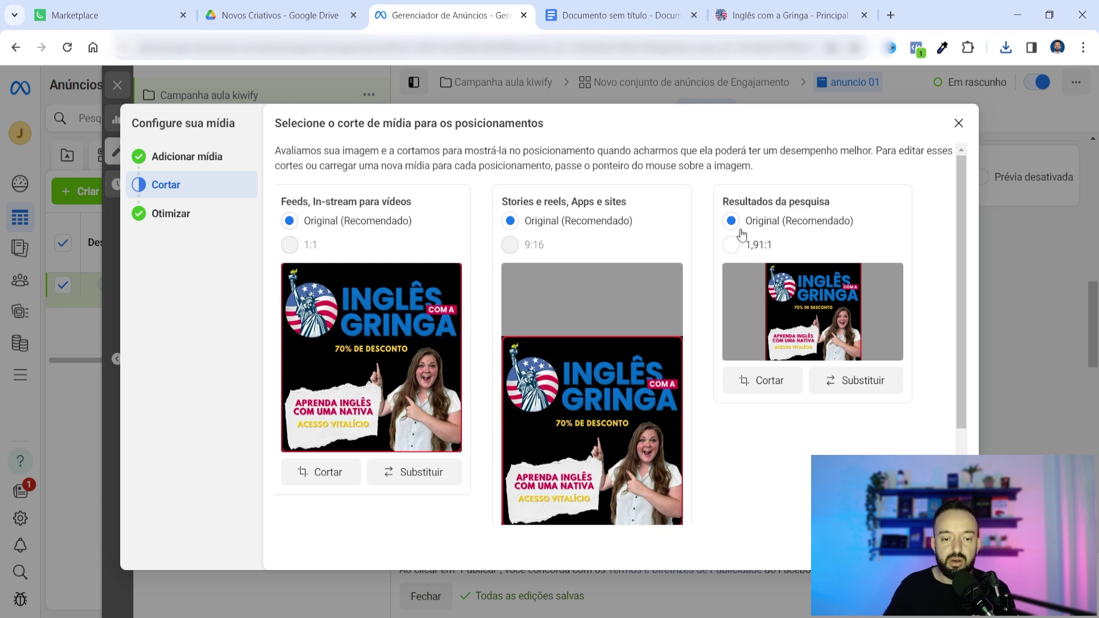
- Check the image crops for feeds, stories and search results, keep them all at Original (Recomendado) and continue to the optimization stage
{"action": "scroll", "coordinate": [699, 364], "scroll_direction": "down", "scroll_amount": 2}
{"action": "scroll", "coordinate": [699, 364], "scroll_direction": "up", "scroll_amount": 2}
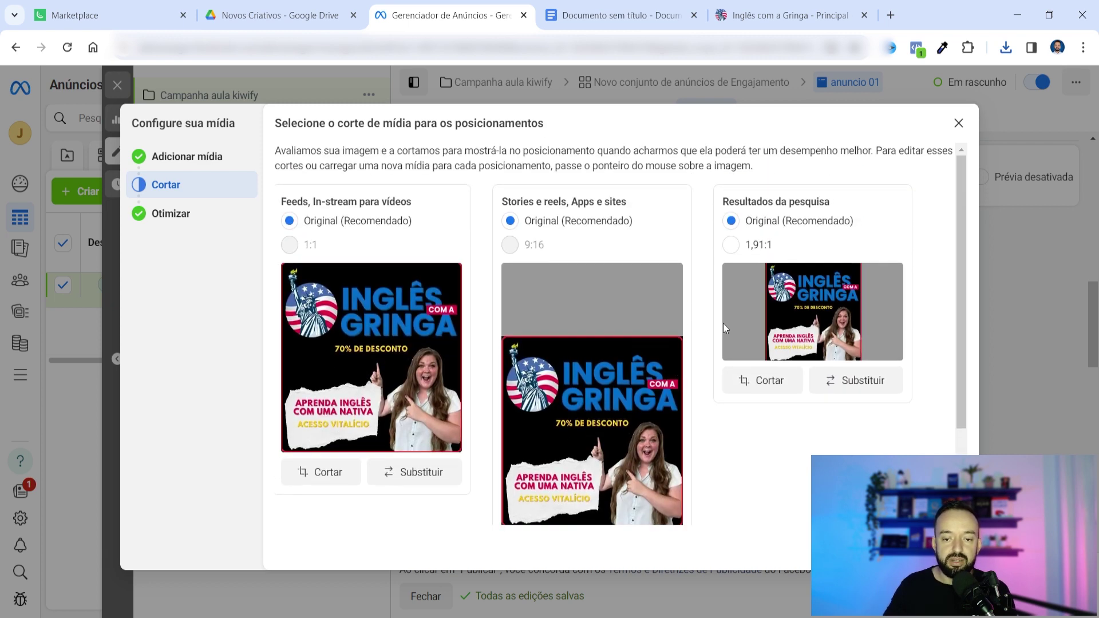
{"action": "scroll", "coordinate": [657, 328], "scroll_direction": "down", "scroll_amount": 1}
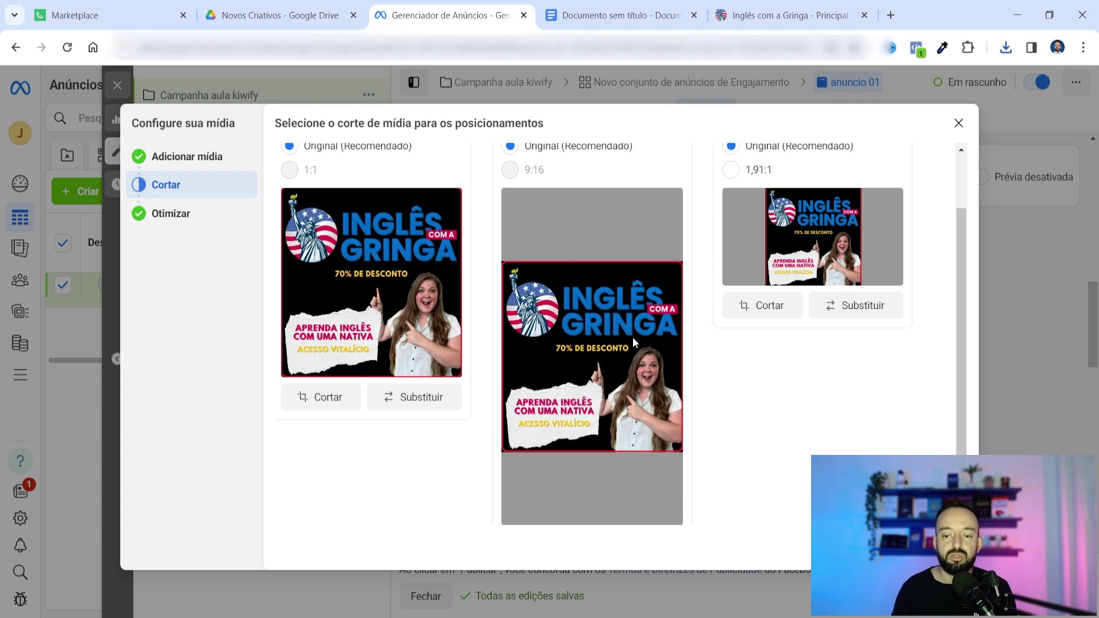
{"action": "scroll", "coordinate": [707, 392], "scroll_direction": "up", "scroll_amount": 2}
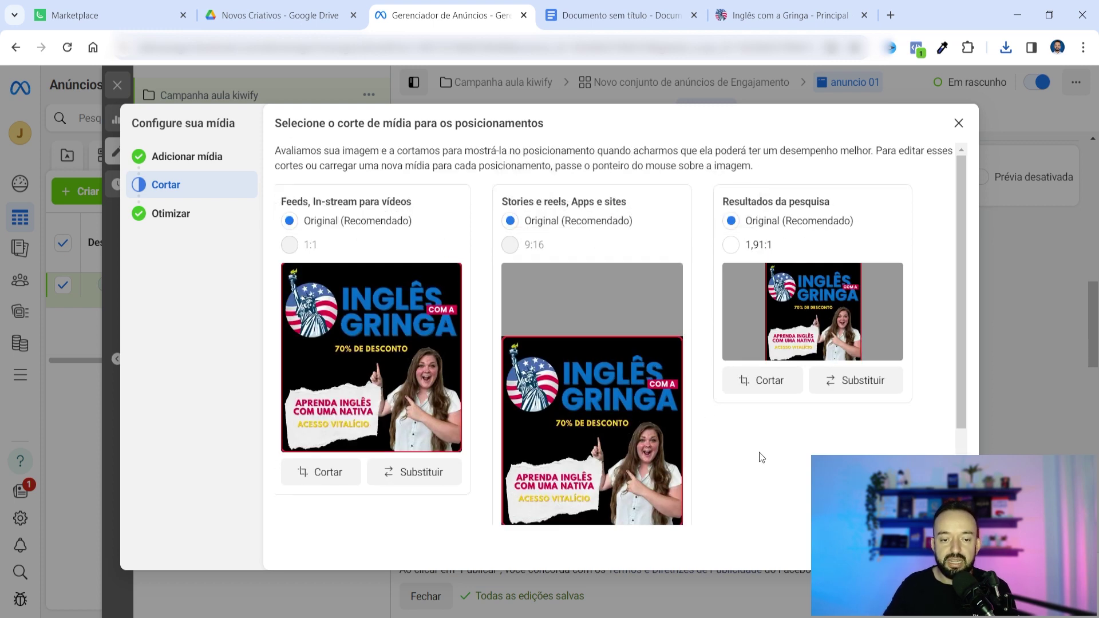
{"action": "scroll", "coordinate": [767, 444], "scroll_direction": "down", "scroll_amount": 2}
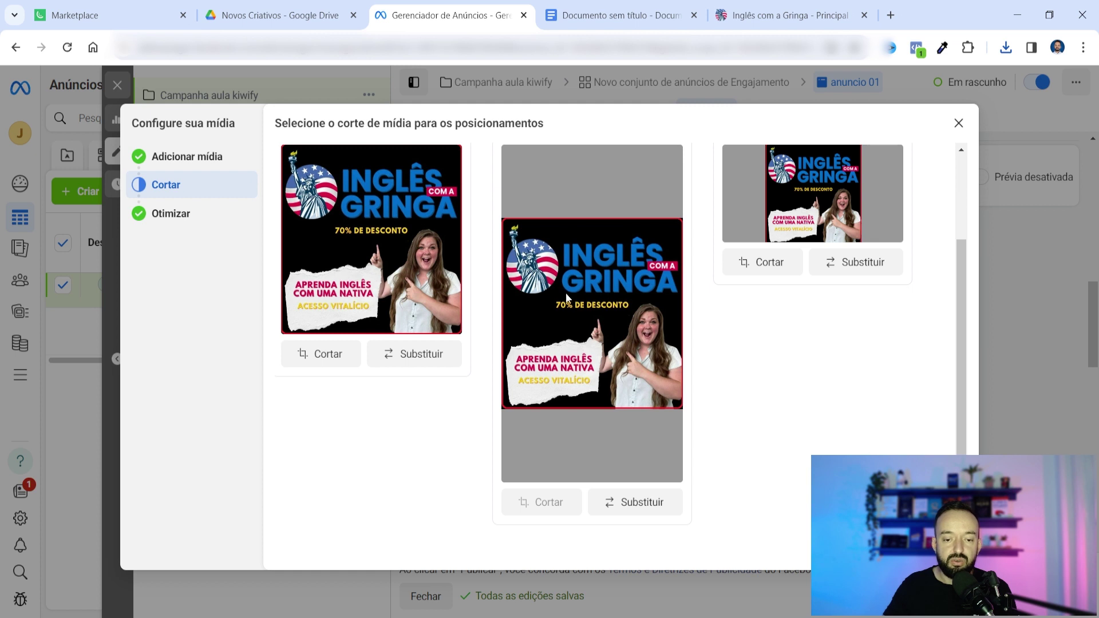
{"action": "scroll", "coordinate": [597, 336], "scroll_direction": "up", "scroll_amount": 2}
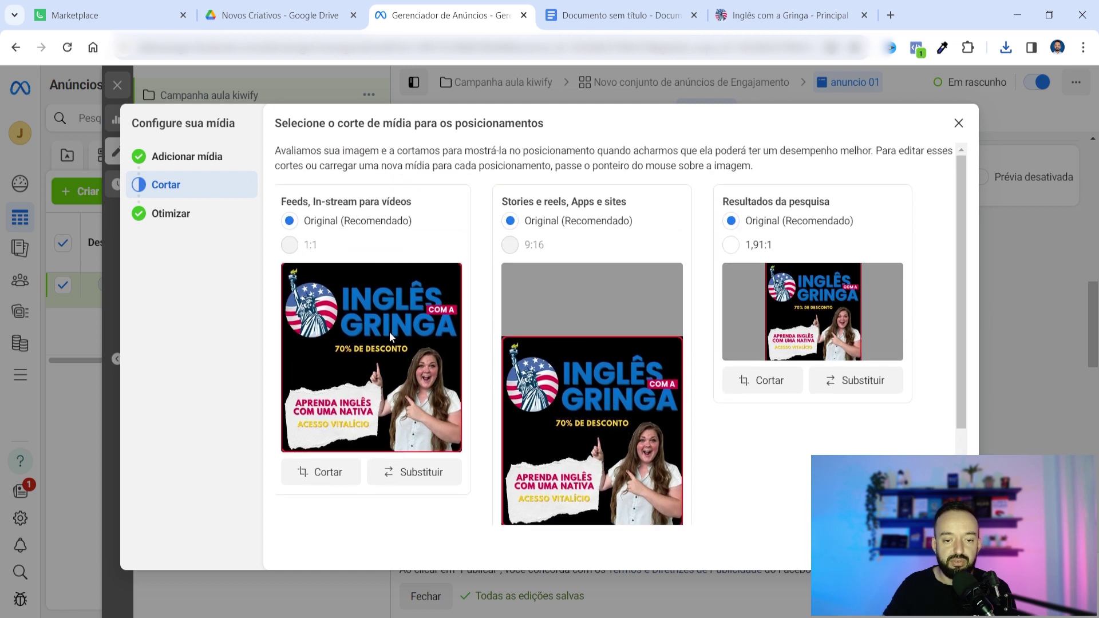
{"action": "scroll", "coordinate": [606, 369], "scroll_direction": "down", "scroll_amount": 2}
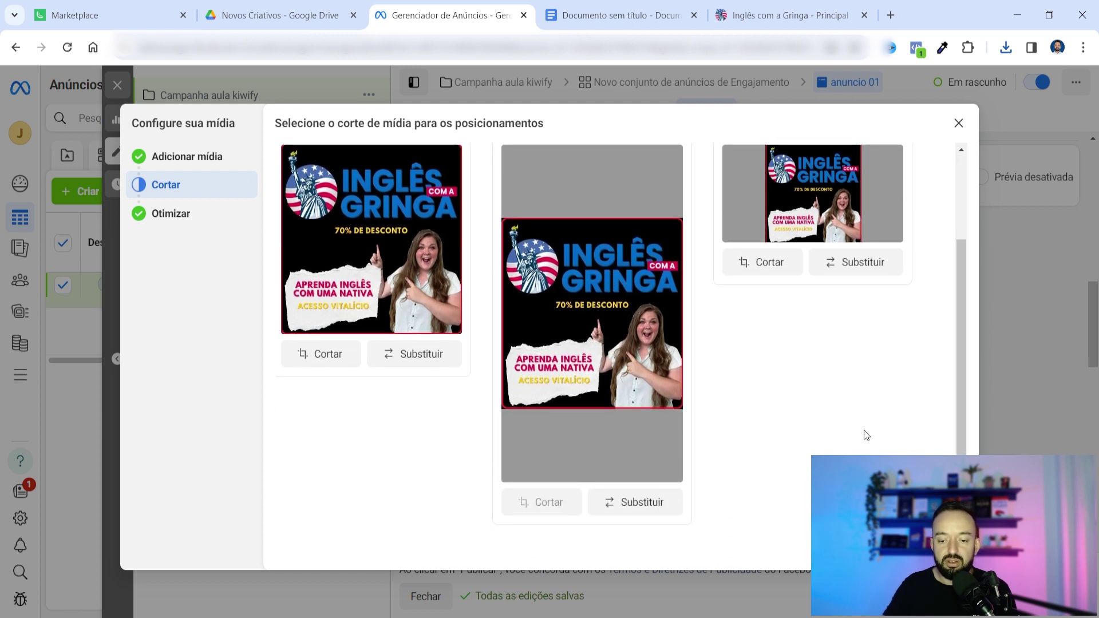
{"action": "left_click", "coordinate": [933, 547]}
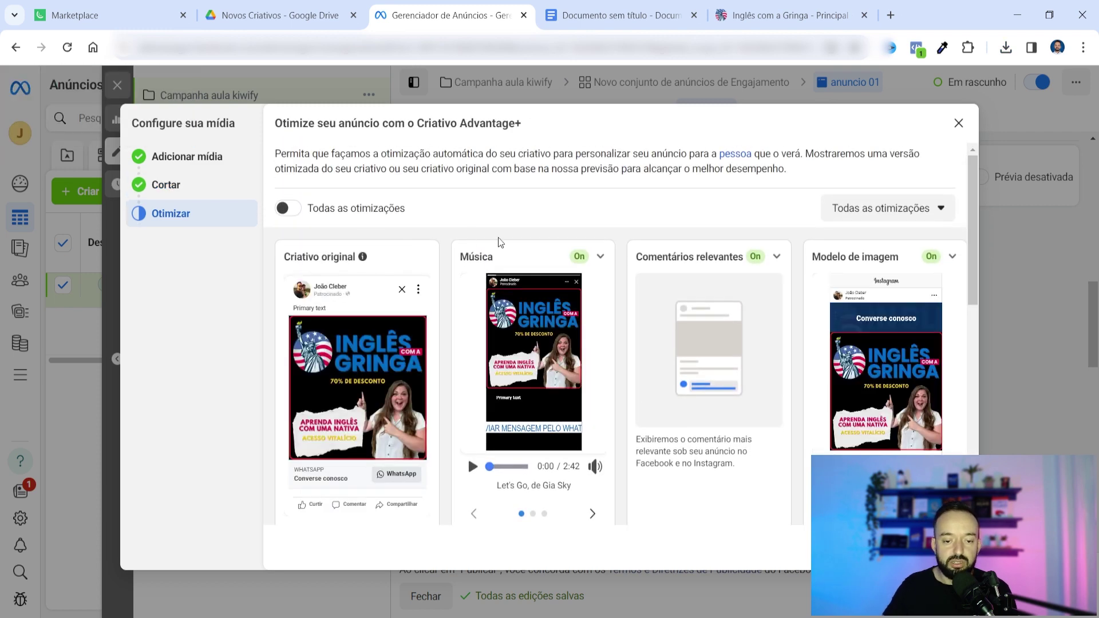
- Enable all Advantage+ creative optimizations for the image, look through them and finish the media setup
{"action": "left_click", "coordinate": [289, 208]}
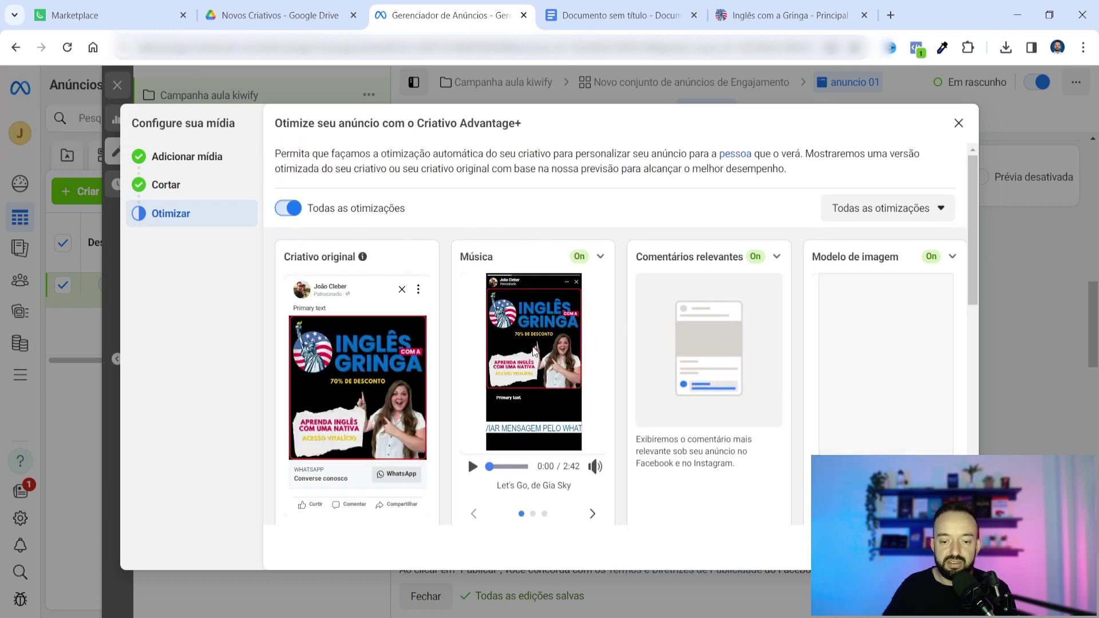
{"action": "scroll", "coordinate": [859, 452], "scroll_direction": "down", "scroll_amount": 1}
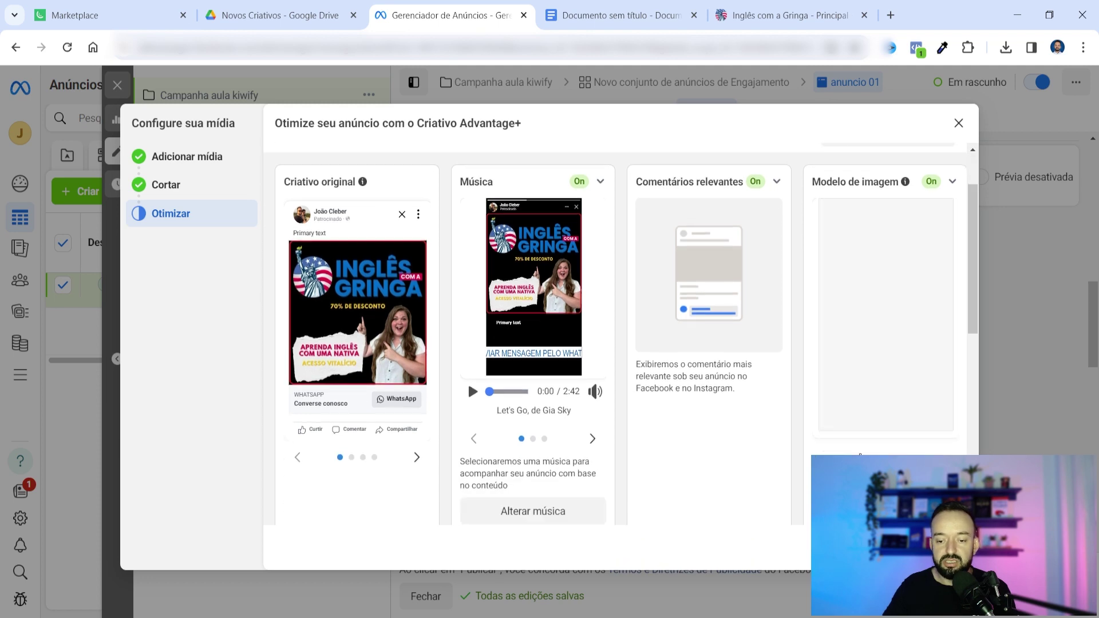
{"action": "scroll", "coordinate": [860, 454], "scroll_direction": "down", "scroll_amount": 5}
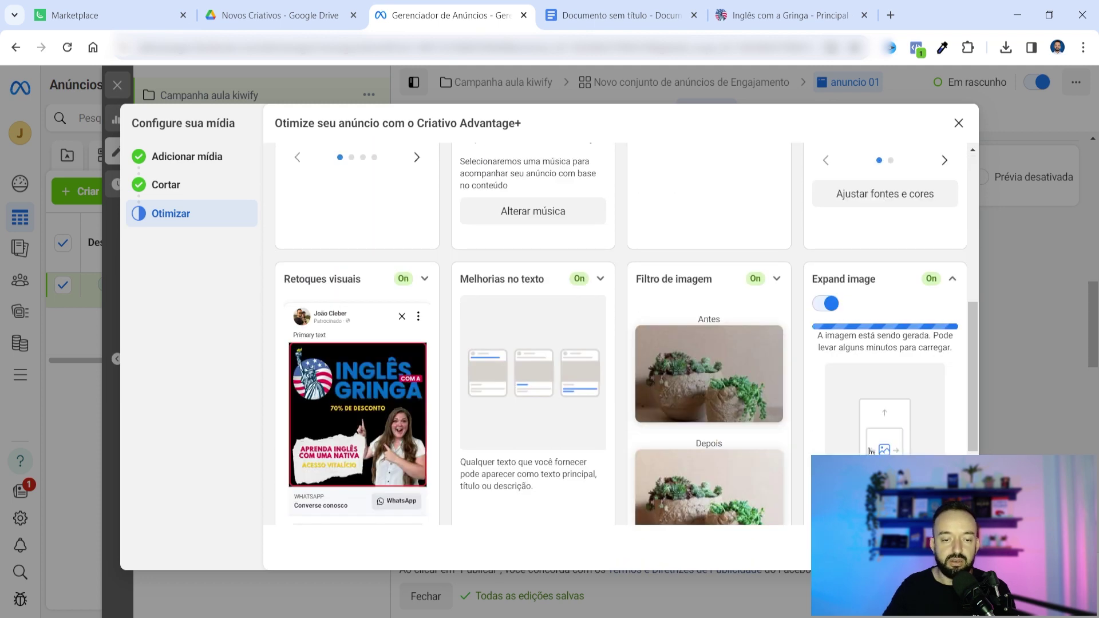
{"action": "left_click", "coordinate": [933, 547]}
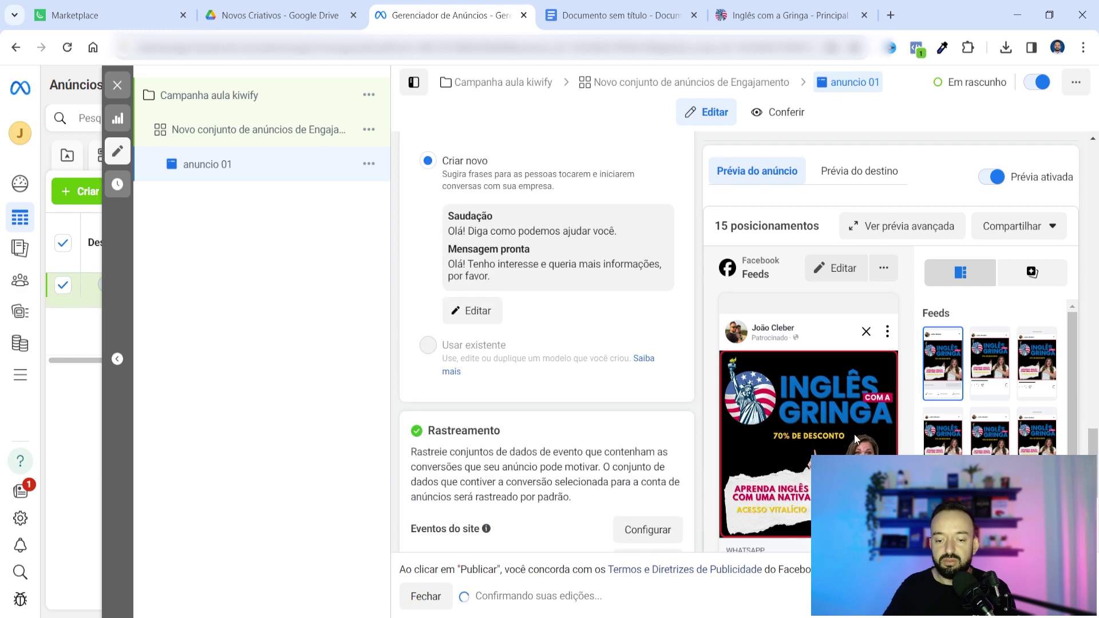
- Fill the ad's primary text with the sales page sentence "Se você pudesse escolher uma maneira de aprender inglês, qual preferiria?"
{"action": "scroll", "coordinate": [854, 434], "scroll_direction": "down", "scroll_amount": 4}
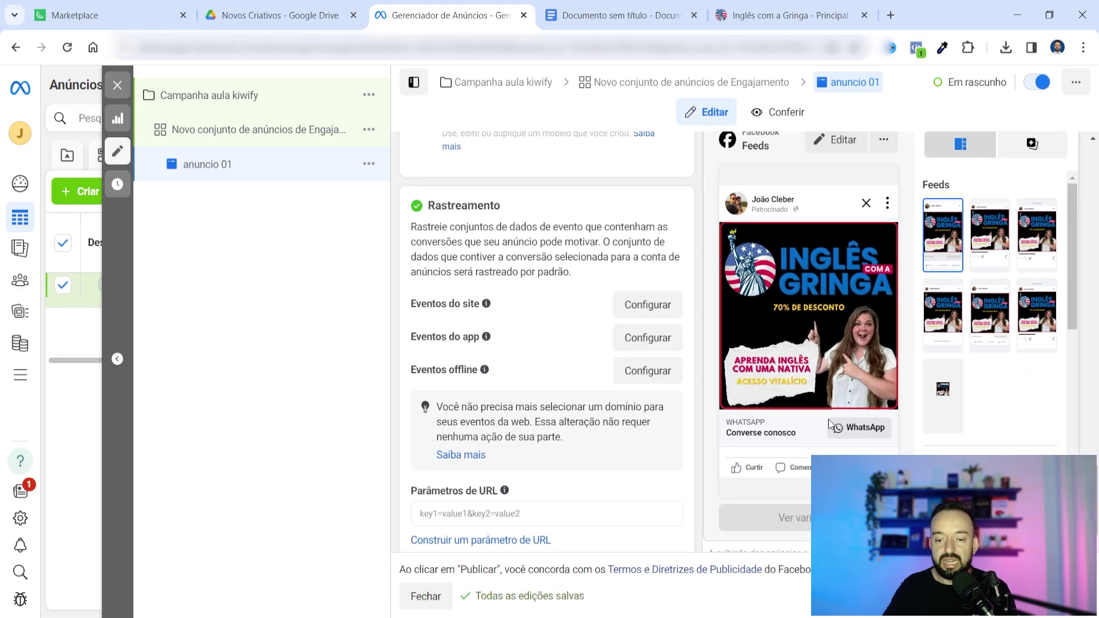
{"action": "scroll", "coordinate": [805, 392], "scroll_direction": "up", "scroll_amount": 5}
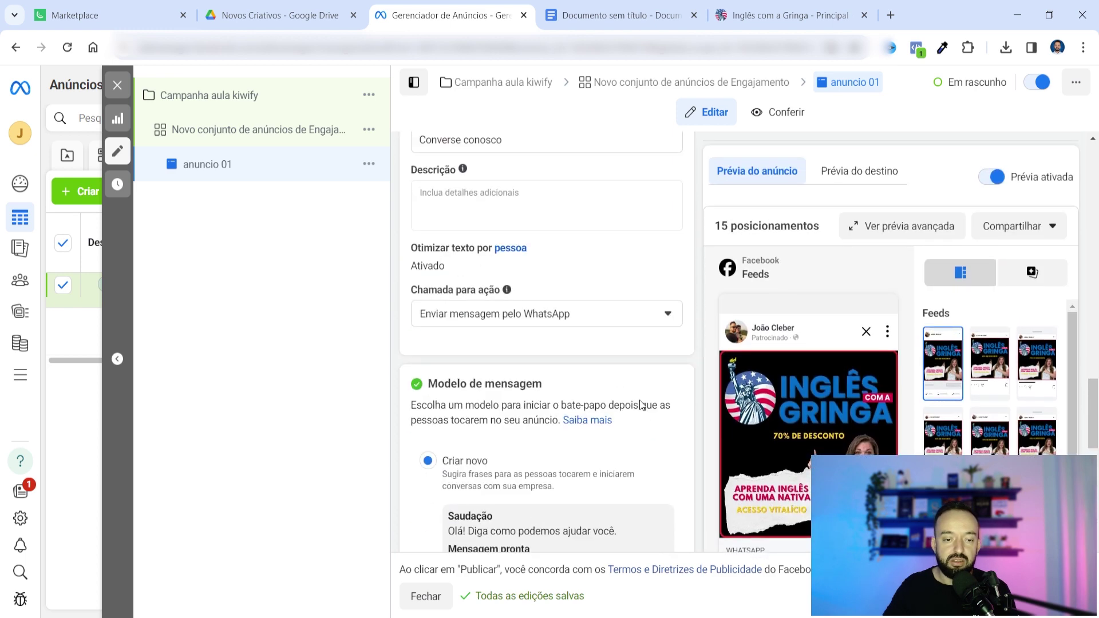
{"action": "scroll", "coordinate": [641, 404], "scroll_direction": "up", "scroll_amount": 3}
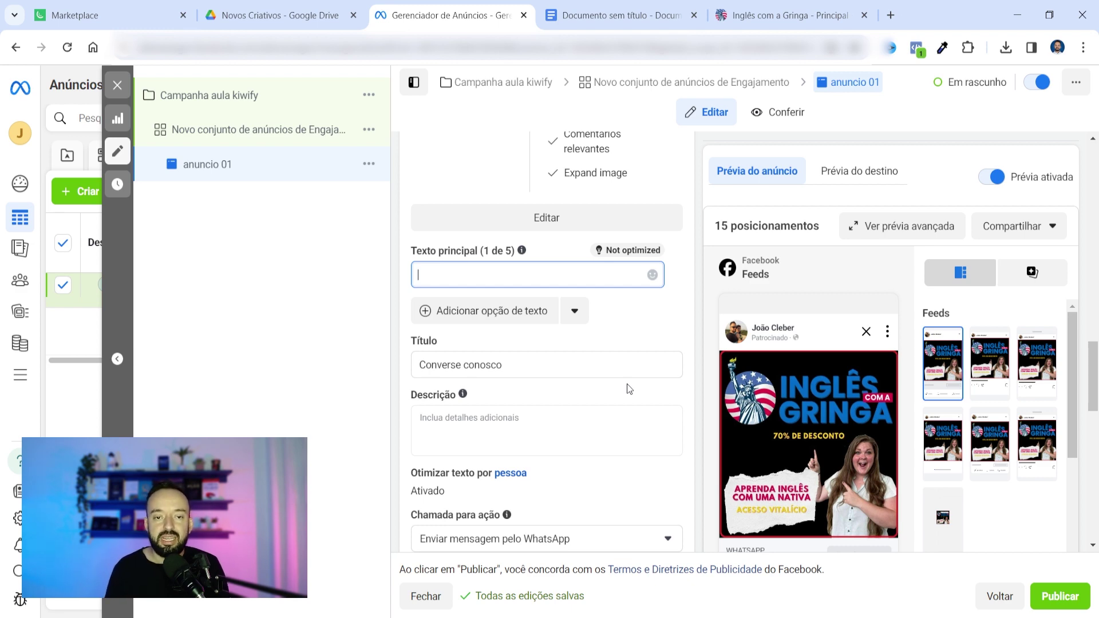
{"action": "left_click", "coordinate": [758, 11]}
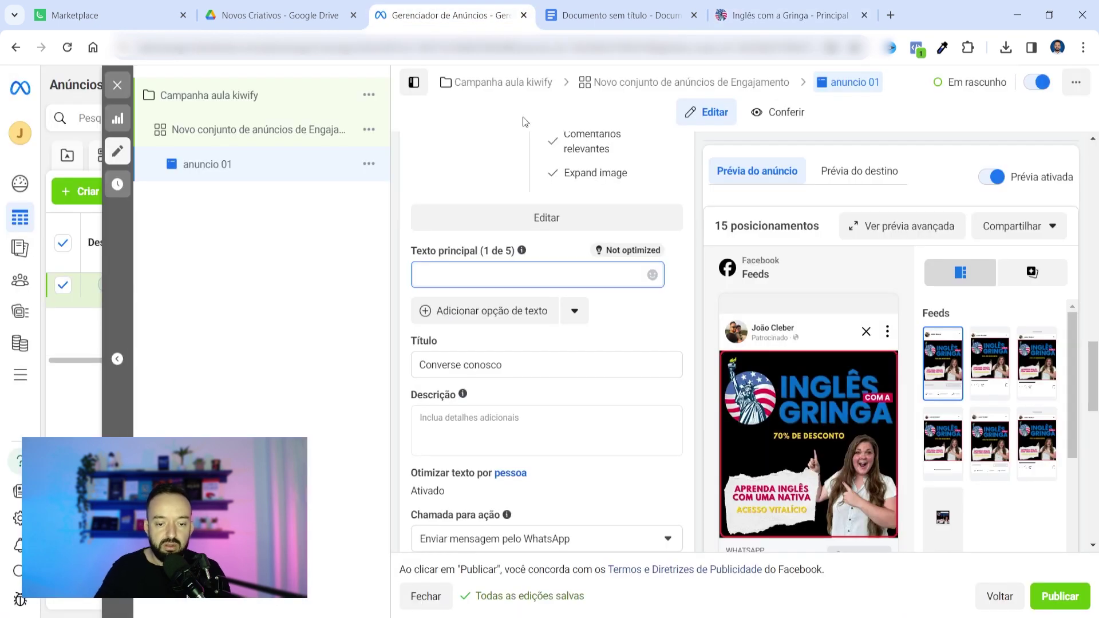
{"action": "left_click", "coordinate": [441, 15]}
{"action": "type", "text": "Se você pudesse escolher uma maneira de aprender inglês, qual preferiria?"}
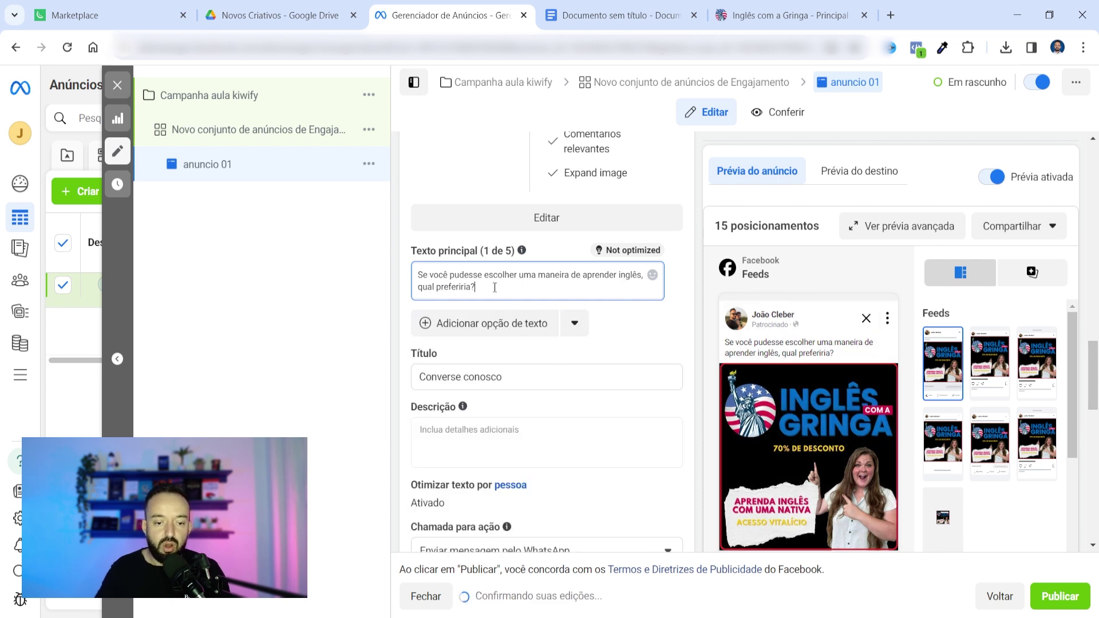
{"action": "left_click", "coordinate": [635, 320]}
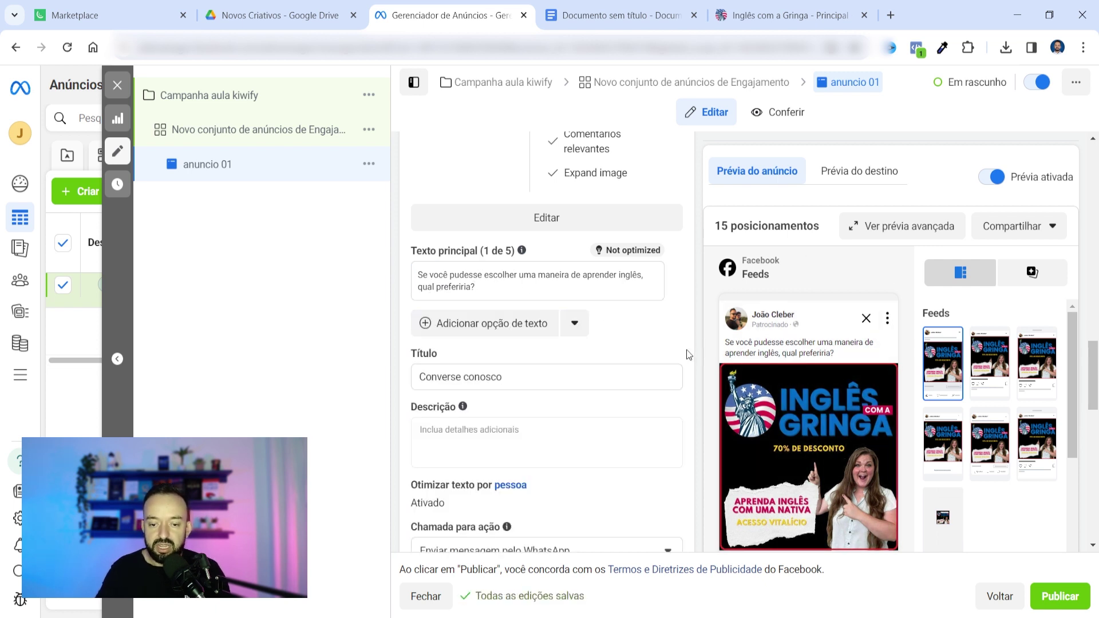
- Look through the Inglês com a Gringa sales page for further ad copy, and return to the Ads Manager
{"action": "left_click", "coordinate": [784, 15]}
{"action": "scroll", "coordinate": [790, 345], "scroll_direction": "down", "scroll_amount": 5}
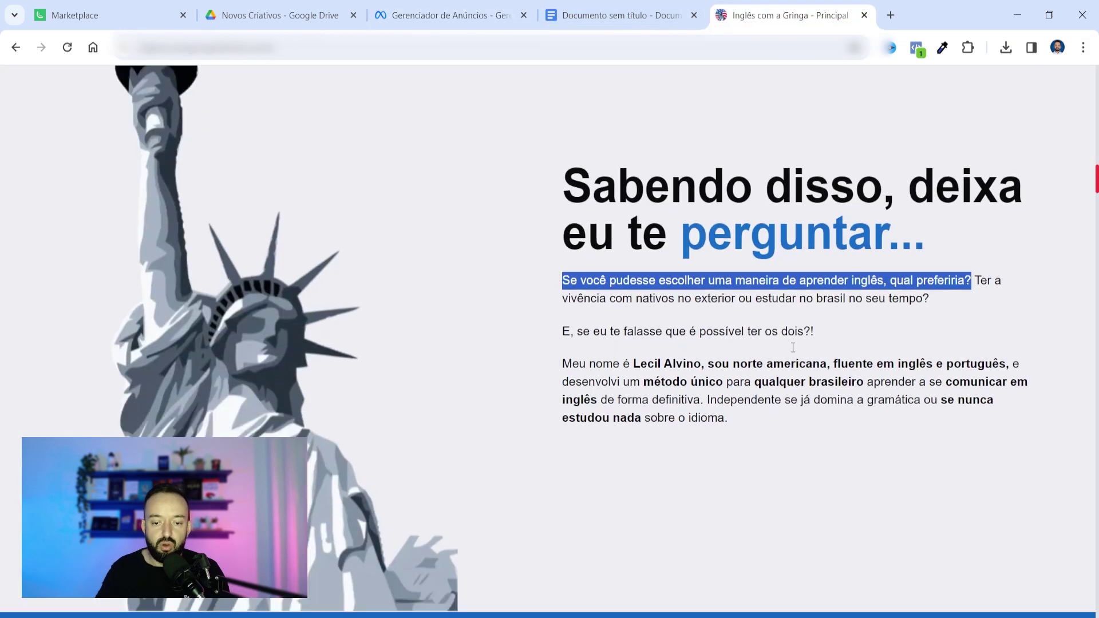
{"action": "scroll", "coordinate": [789, 345], "scroll_direction": "down", "scroll_amount": 20}
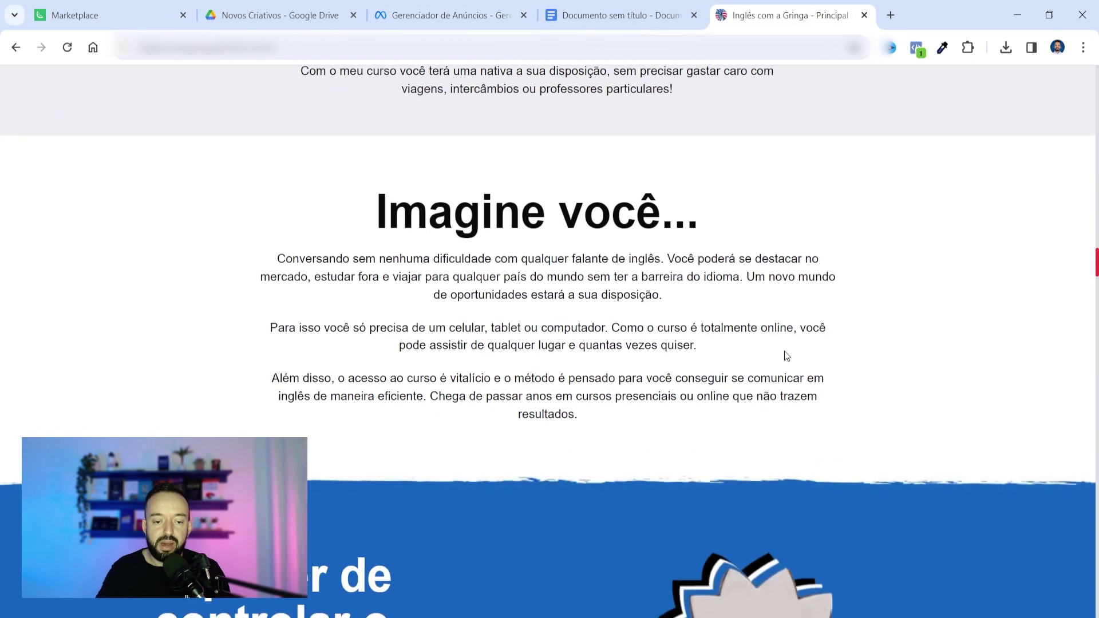
{"action": "scroll", "coordinate": [786, 357], "scroll_direction": "up", "scroll_amount": 9}
{"action": "left_click", "coordinate": [447, 15]}
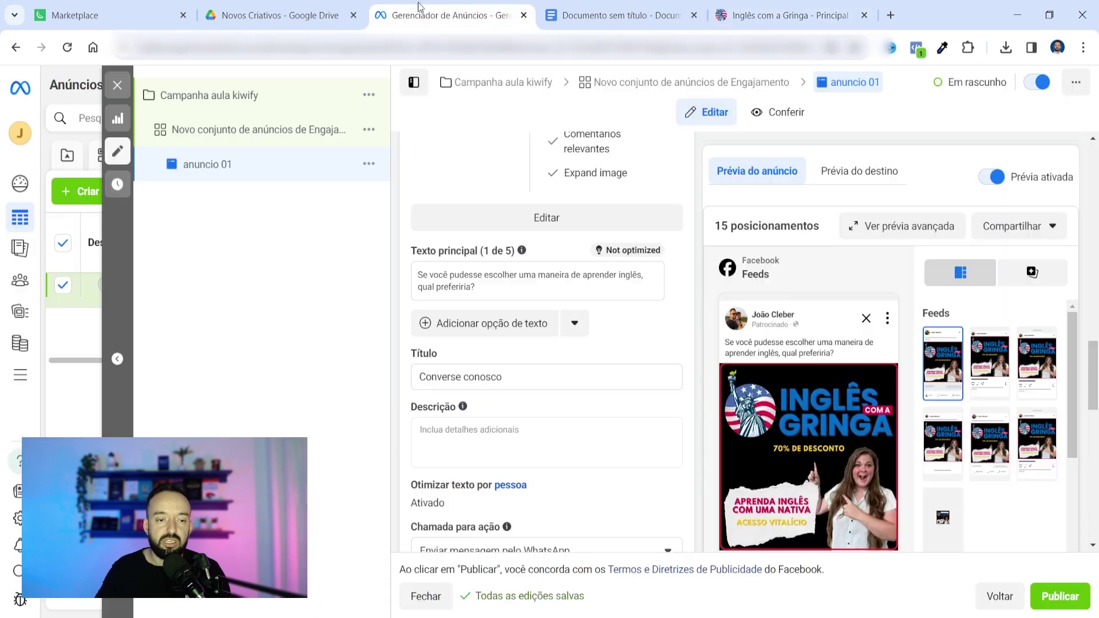